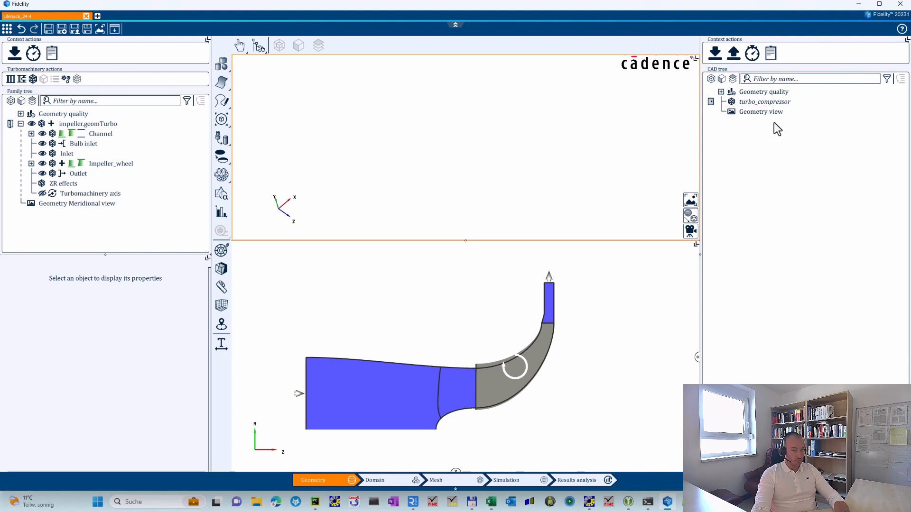
Step: Import hub_curve_data.csv and shroud_curve_data.csv as curves from CSV files with the polyline curve type
click(734, 54)
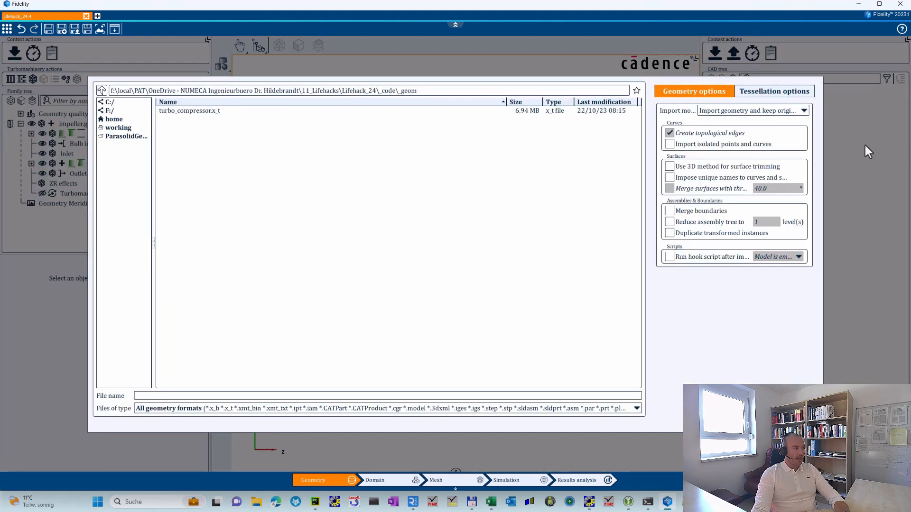
click(775, 110)
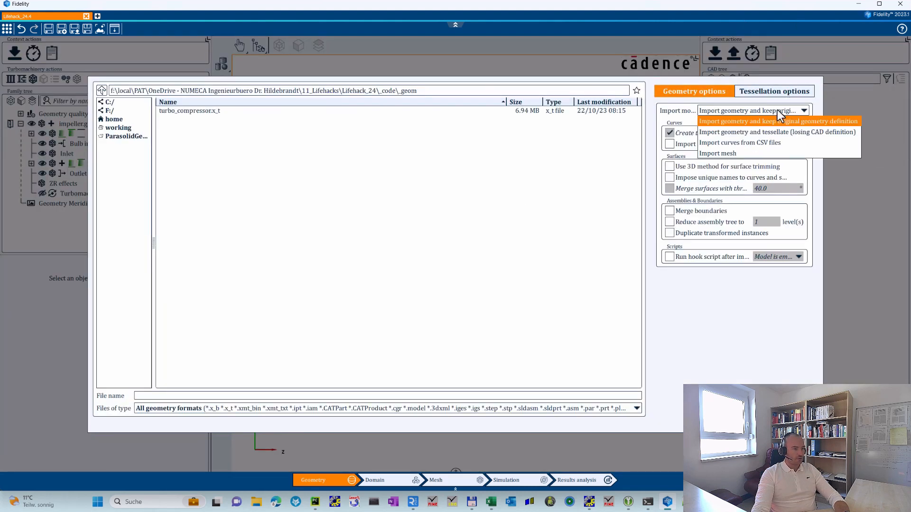
click(760, 142)
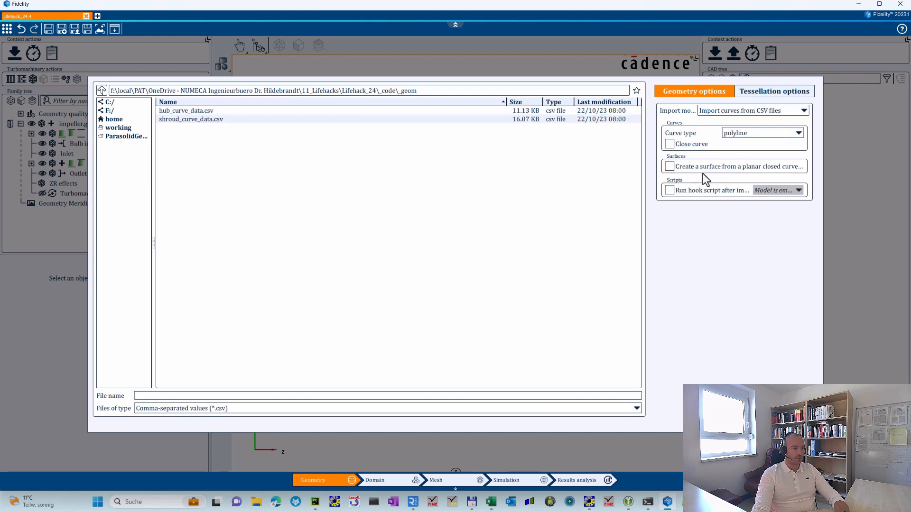
click(195, 111)
shift+click(192, 119)
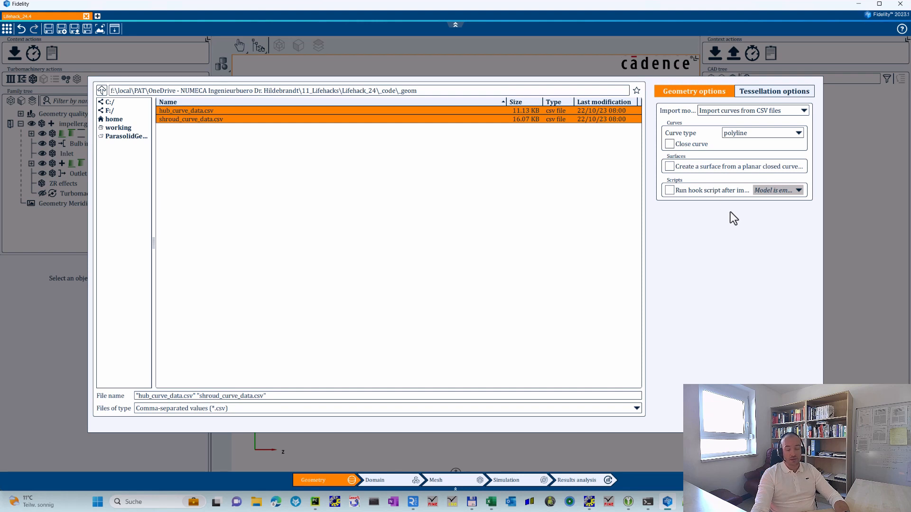
click(779, 140)
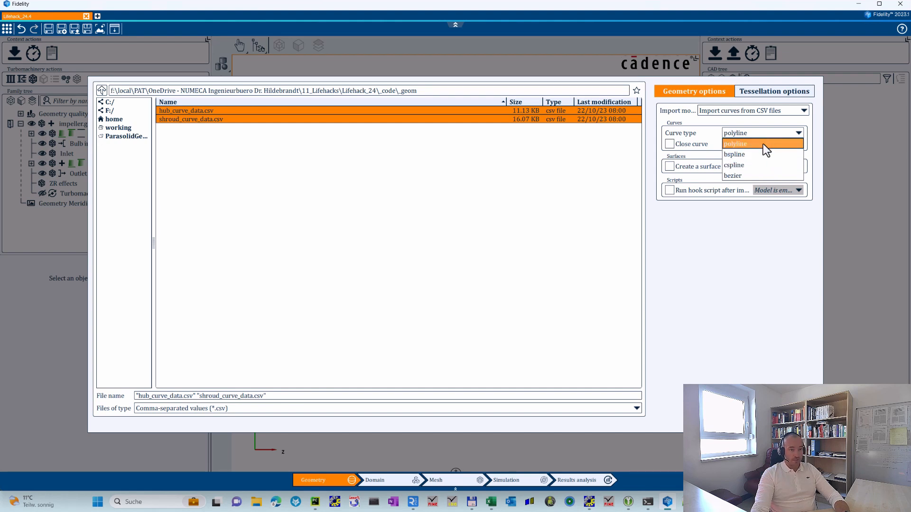
click(762, 143)
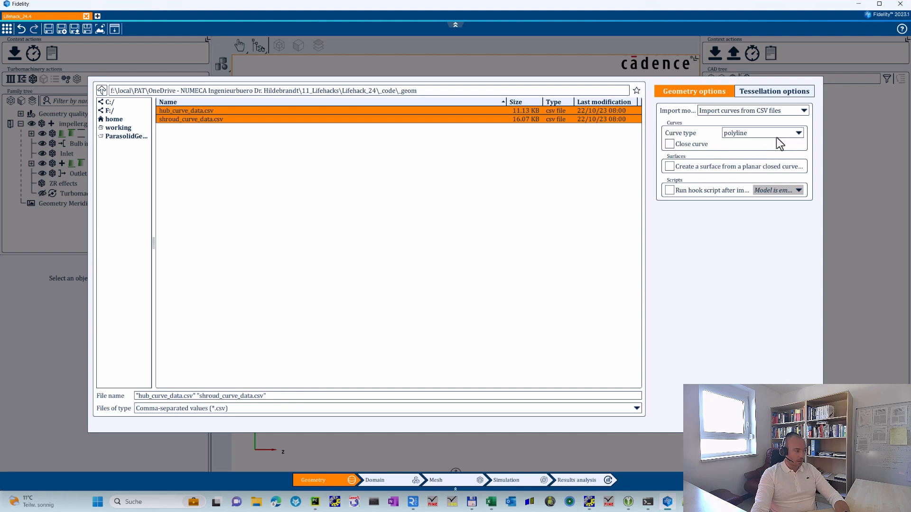
key(Return)
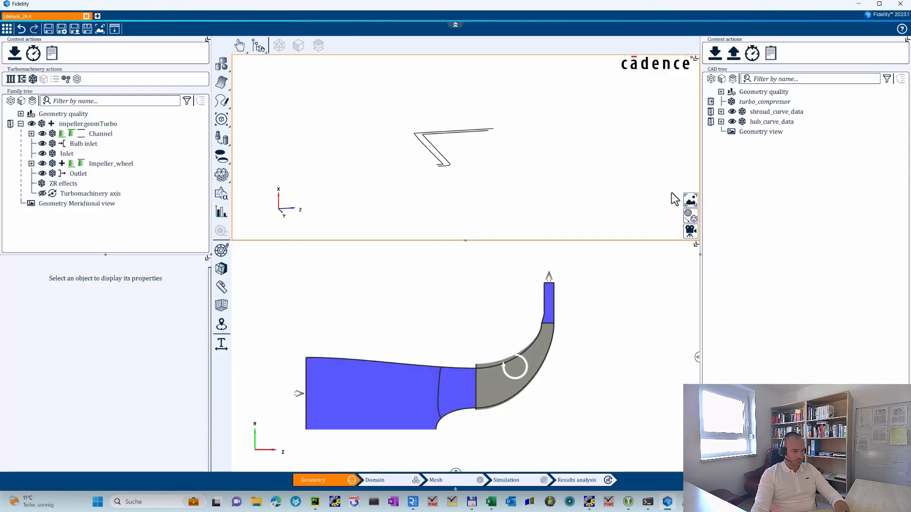
Step: Try to append the hub_curve_data and shroud_curve_data assemblies to the channel's meridional configuration
middle_drag(523, 194, 478, 130)
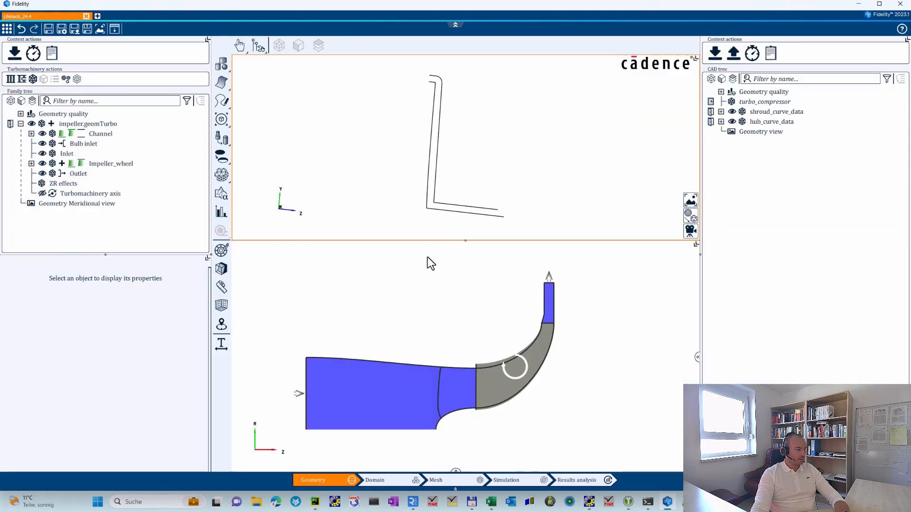
drag(431, 240, 435, 297)
mouse_move(511, 174)
middle_down()
mouse_move(413, 179)
mouse_move(439, 198)
mouse_move(511, 176)
middle_up()
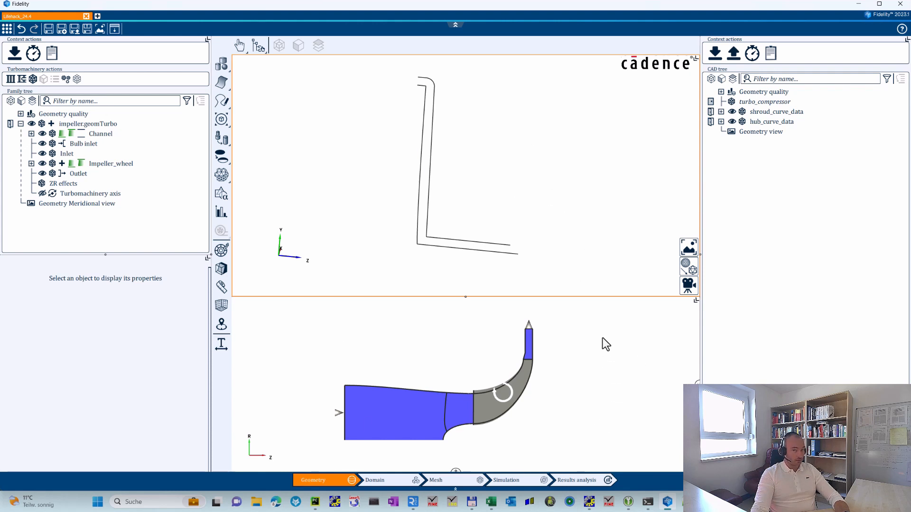
click(418, 202)
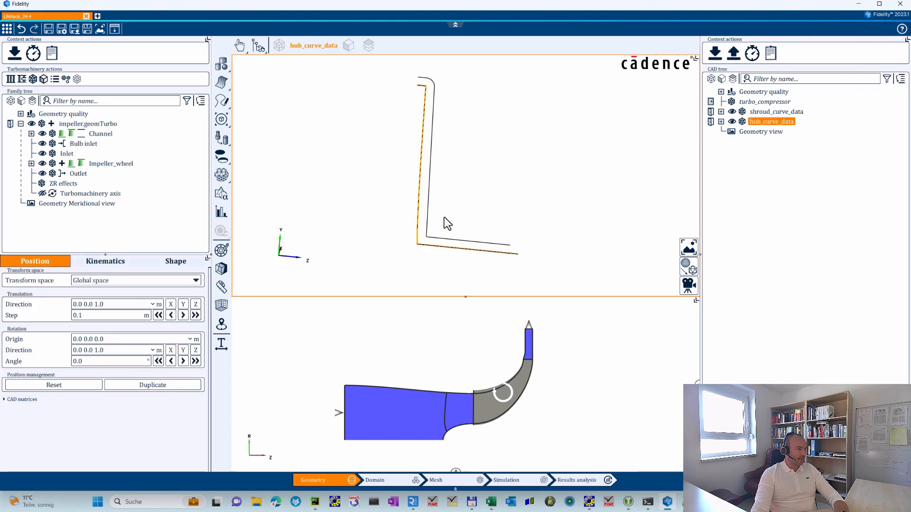
ctrl+click(431, 188)
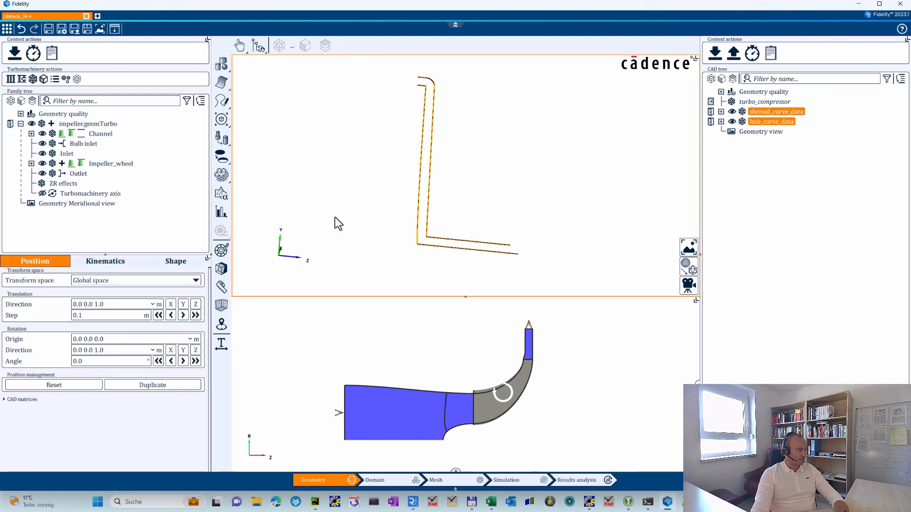
click(81, 133)
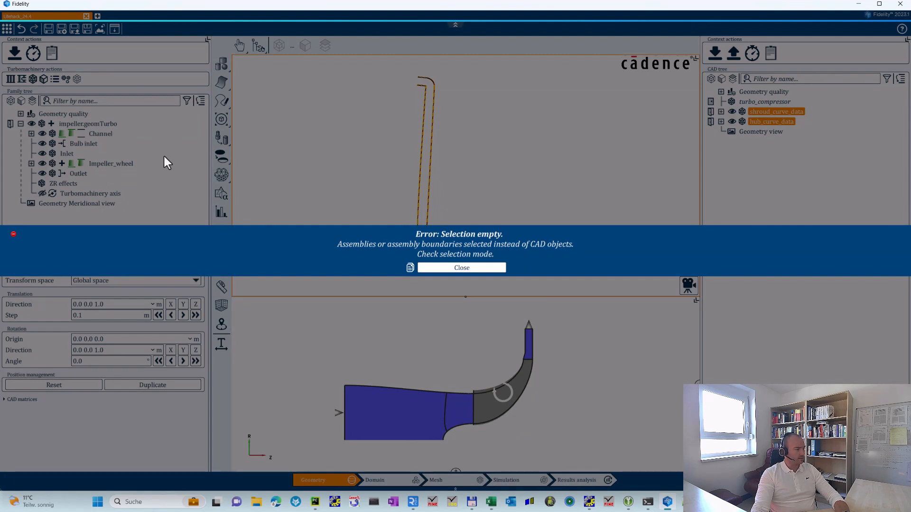
click(499, 268)
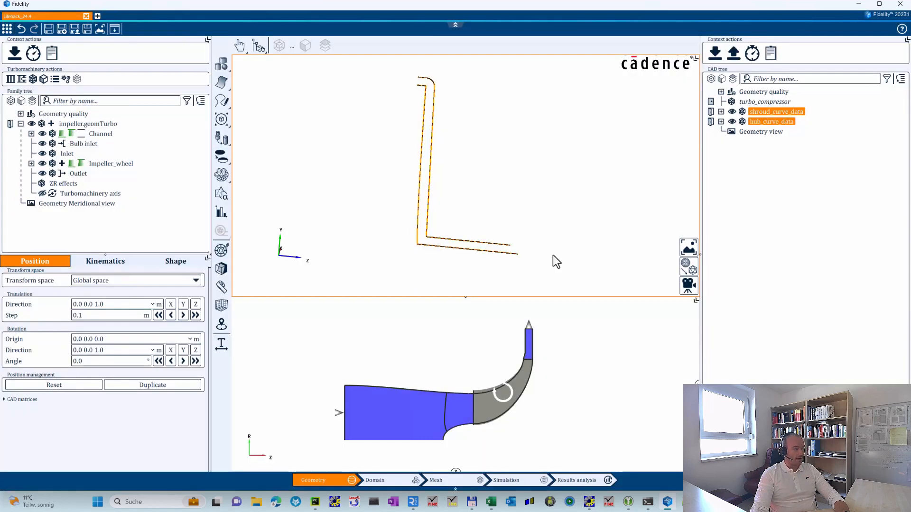
Step: Set 3D selection to surfaces and curves, and append both imported curves to the channel's meridional configuration
click(260, 50)
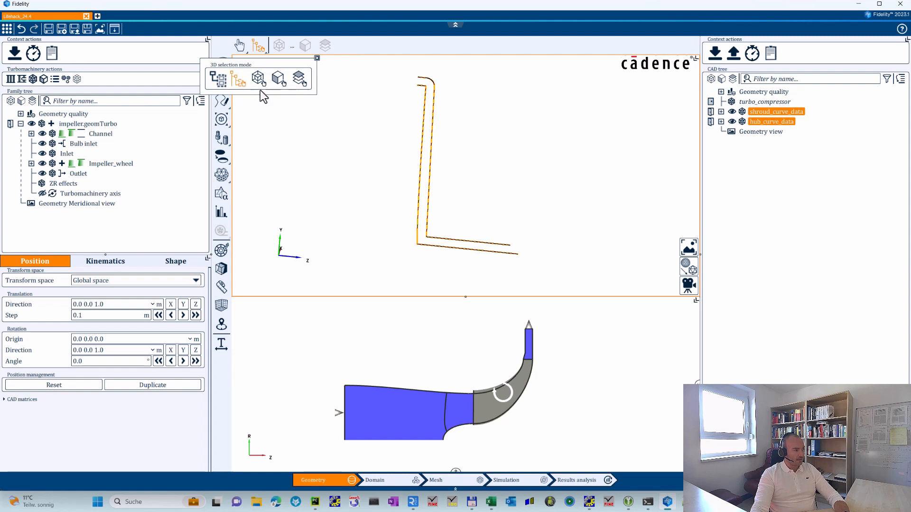
click(302, 77)
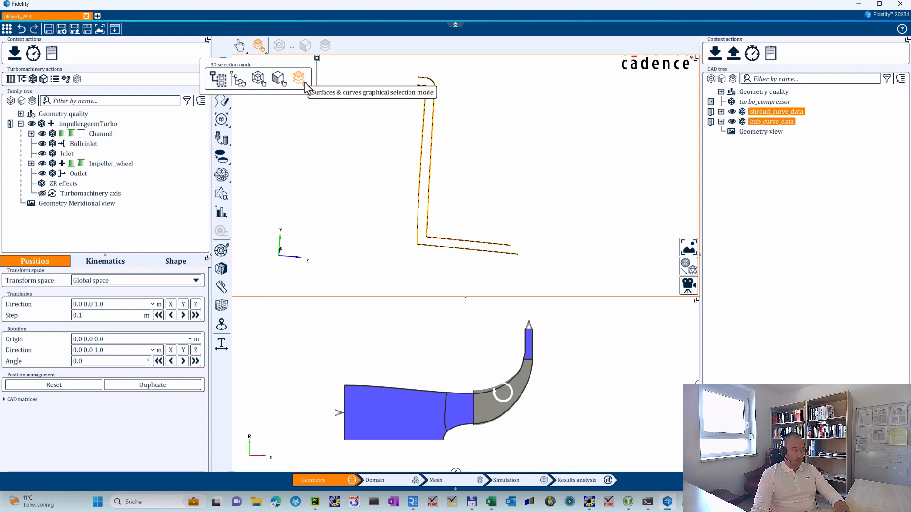
click(397, 147)
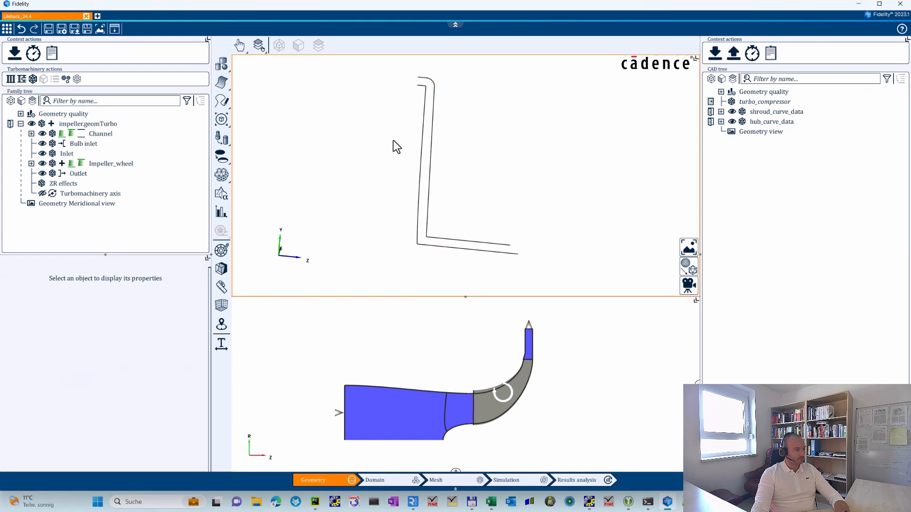
click(421, 130)
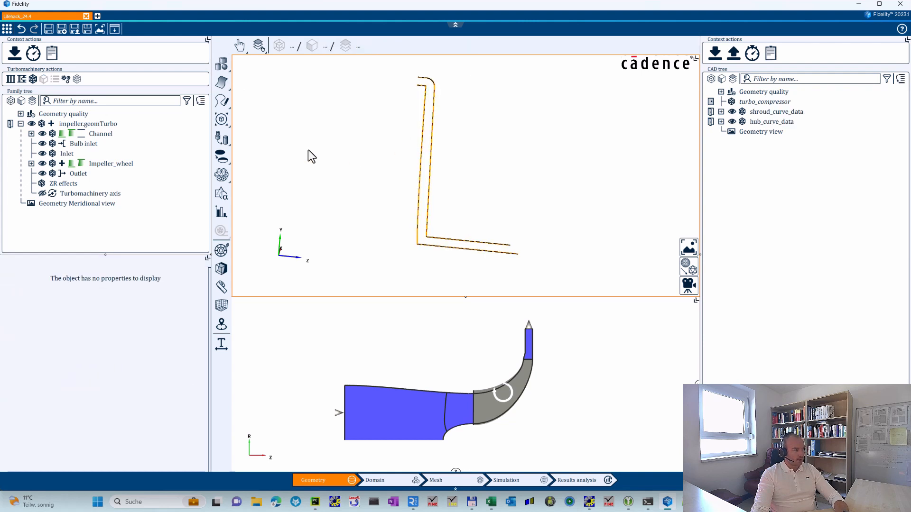
click(84, 135)
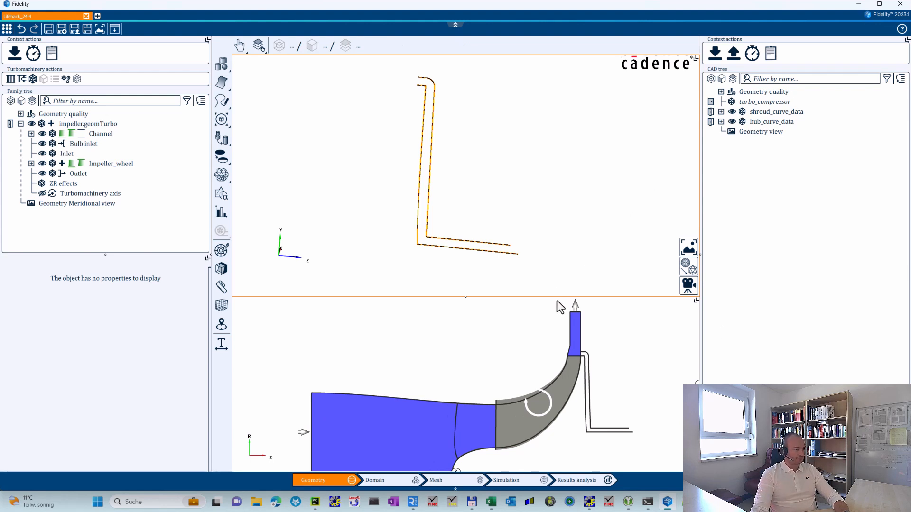
drag(558, 297, 562, 254)
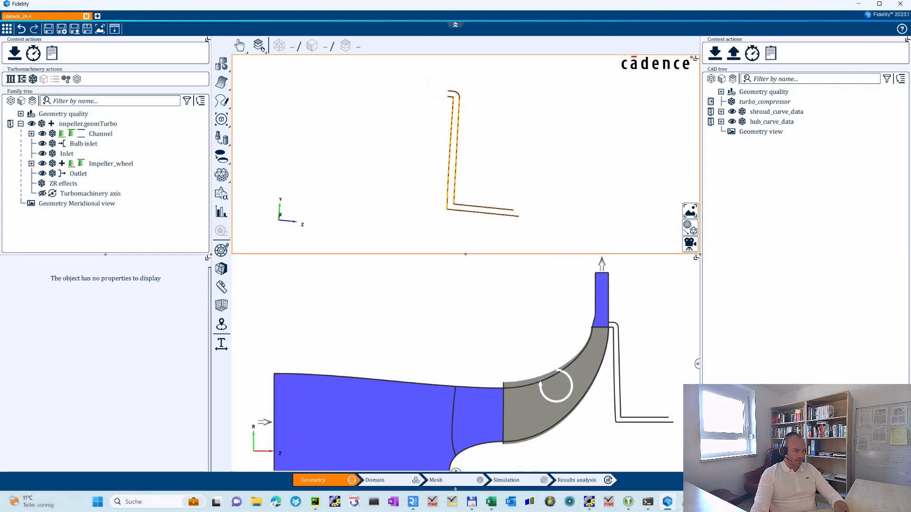
click(706, 502)
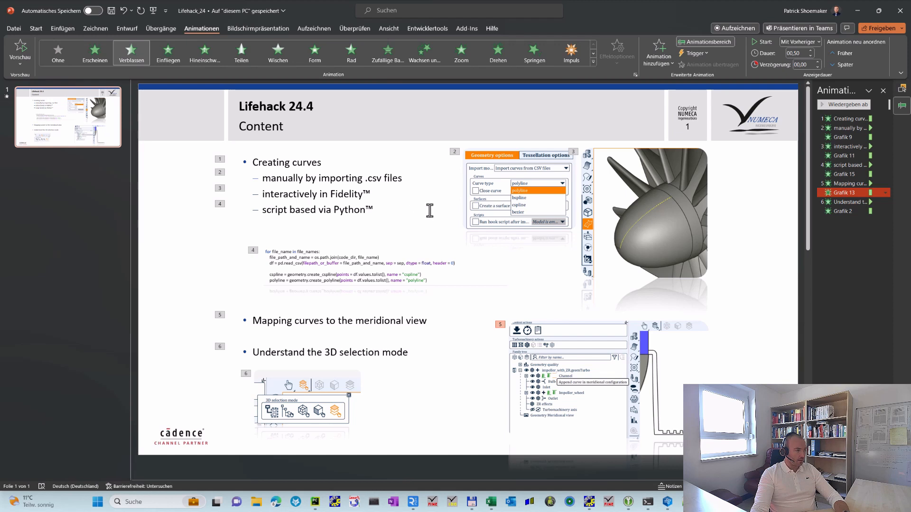
key(alt+Tab)
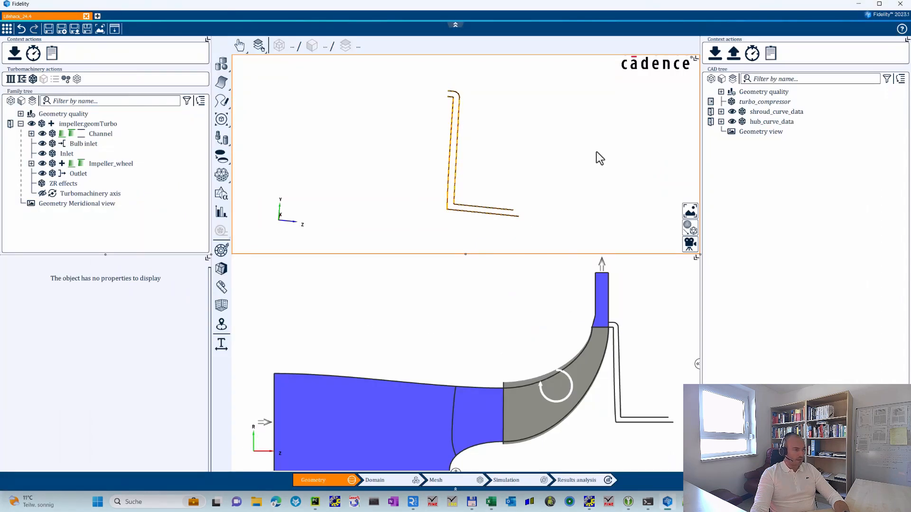
Step: Delete shroud_curve_data and hub_curve_data from the CAD tree and load the turbo_compressor geometry
drag(775, 112, 768, 122)
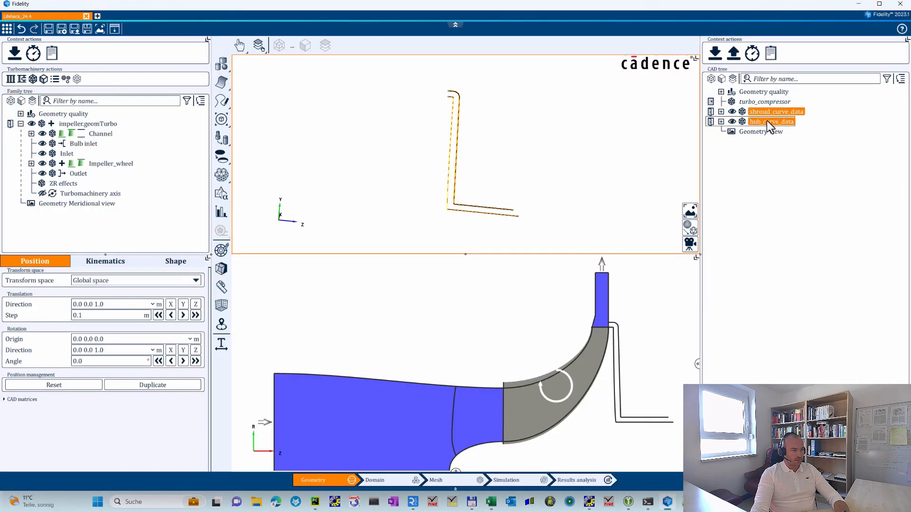
right_click(772, 126)
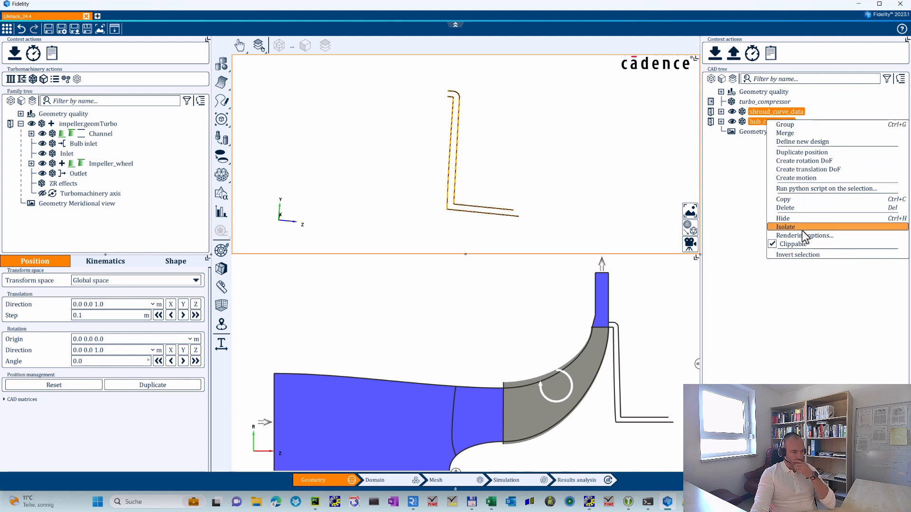
click(802, 208)
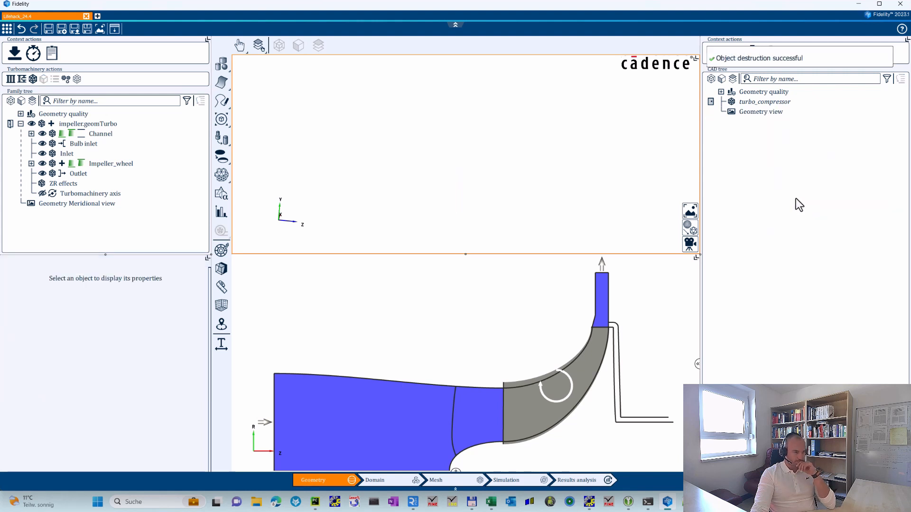
click(711, 102)
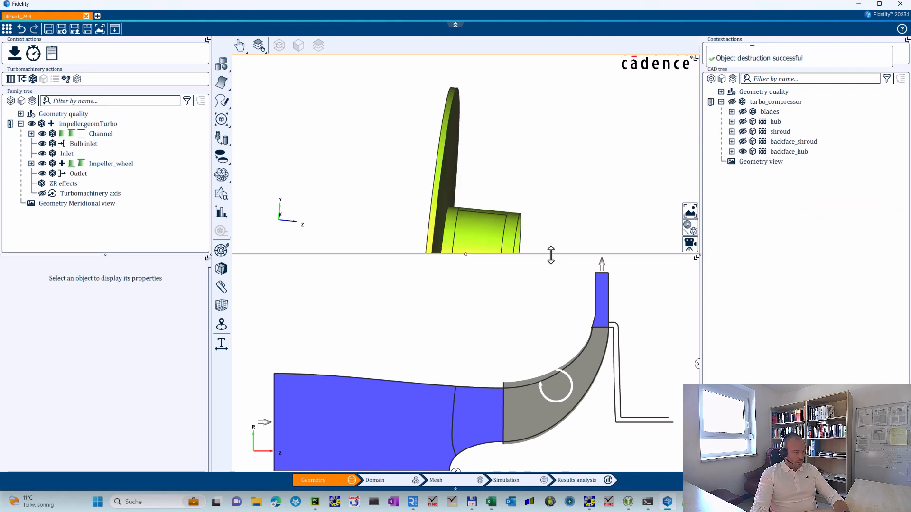
drag(551, 255, 550, 305)
Step: Delete the impeller.geomTurbo configuration and import the impeller.geomTurbo file again
right_click(68, 123)
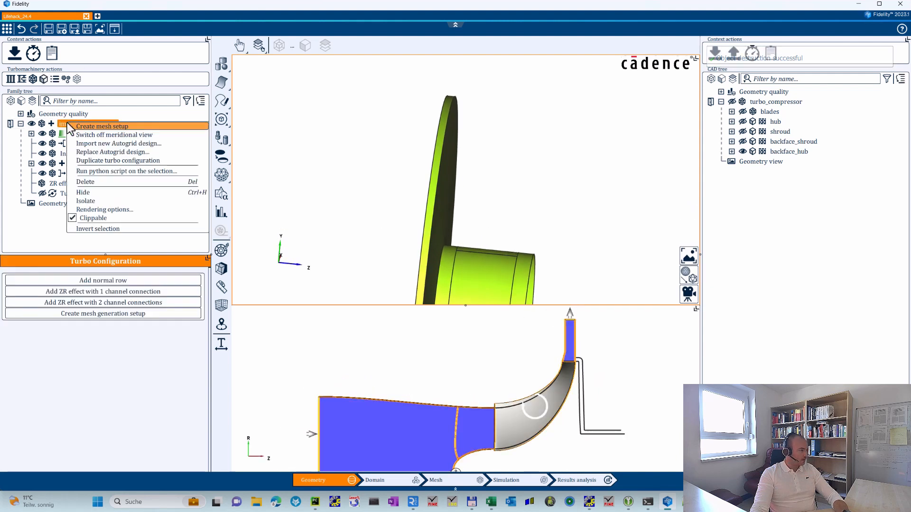
click(119, 183)
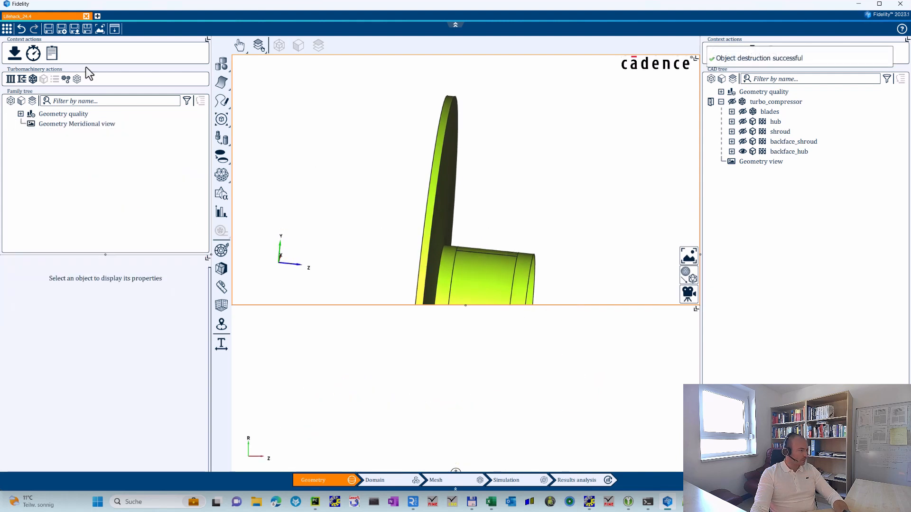
click(12, 57)
double_click(188, 112)
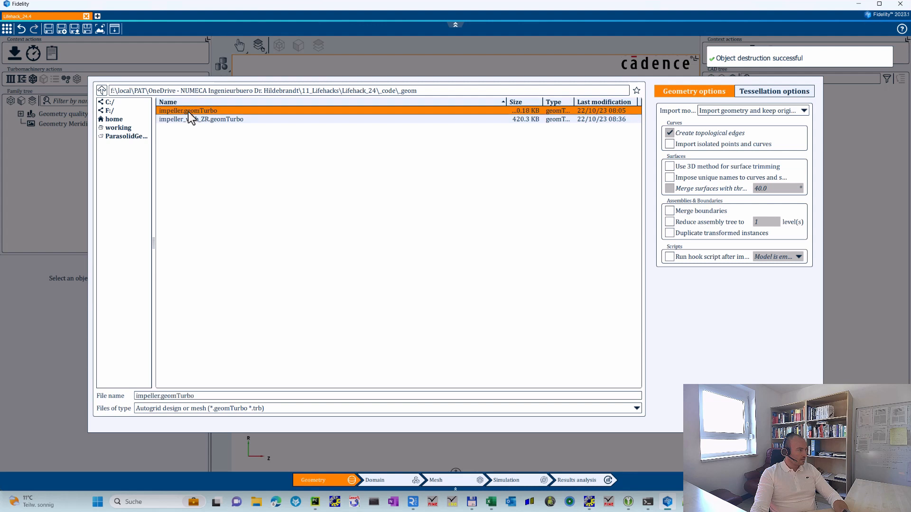
Step: Show the complete turbo_compressor geometry, and hide its shroud, backface_shroud and blades
middle_drag(583, 265, 465, 244)
middle_drag(590, 161, 690, 141)
click(732, 103)
scroll(545, 158, down, 4)
middle_drag(503, 168, 619, 207)
middle_drag(473, 152, 428, 221)
click(743, 132)
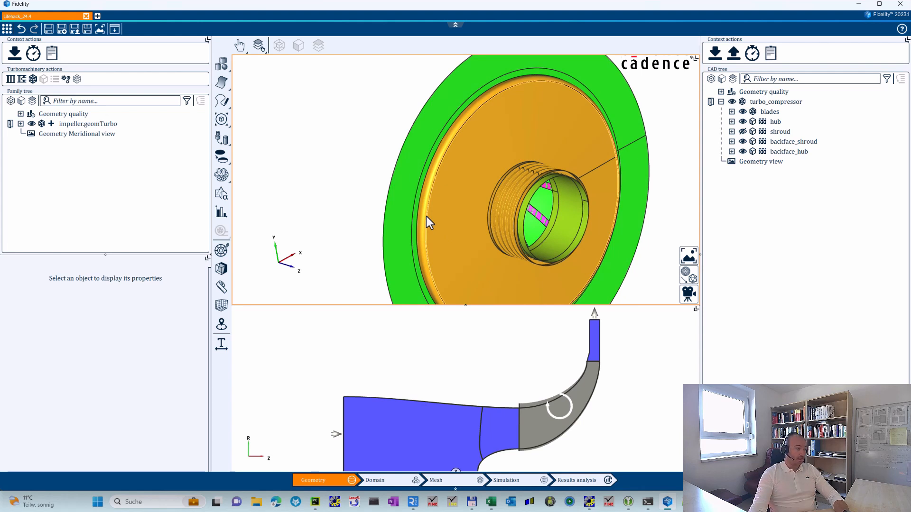
middle_drag(499, 173, 590, 164)
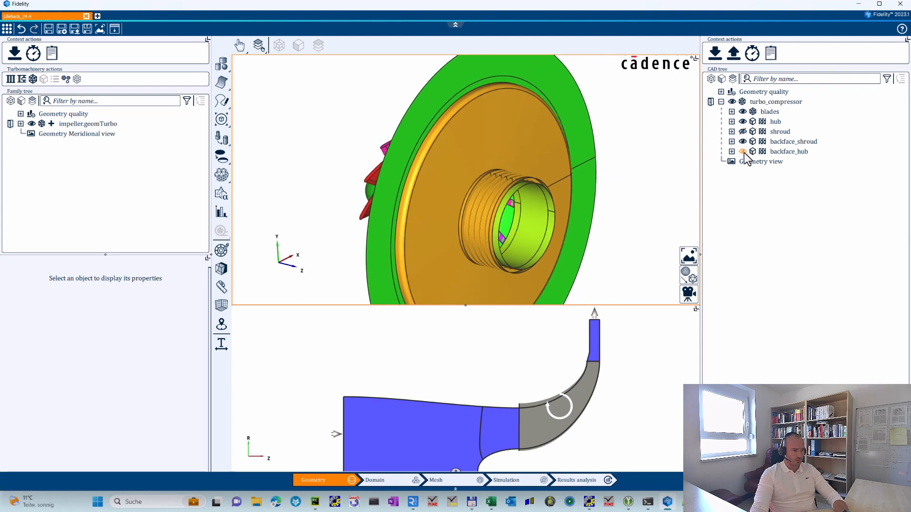
click(743, 141)
click(742, 112)
Step: Select the radial edge and the seam edges along the sleeve of backface_hub, and append them to the channel's meridional configuration
middle_drag(610, 205, 572, 210)
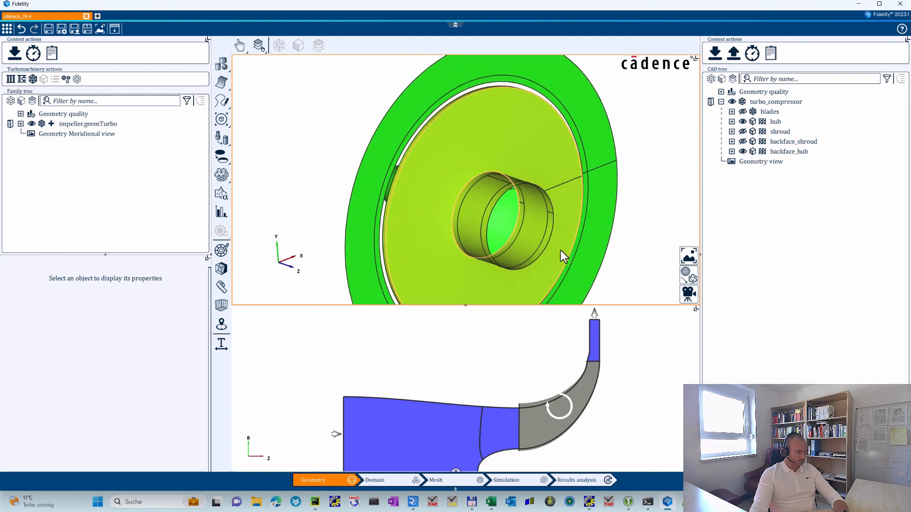
scroll(494, 152, up, 4)
middle_drag(558, 106, 359, 173)
middle_drag(579, 155, 480, 121)
click(480, 121)
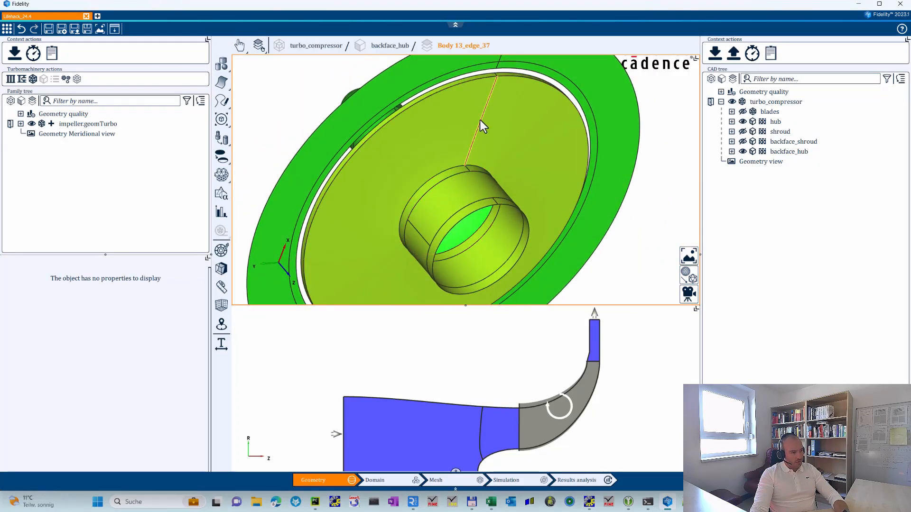
scroll(474, 150, up, 3)
ctrl+click(462, 208)
ctrl+click(455, 209)
scroll(455, 209, down, 4)
middle_drag(457, 200, 596, 228)
ctrl+click(460, 228)
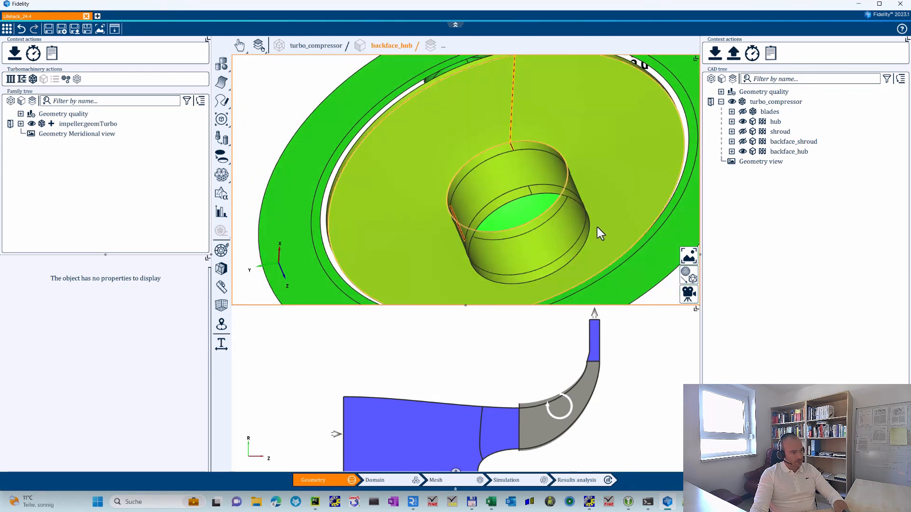
scroll(590, 222, up, 4)
ctrl+click(455, 170)
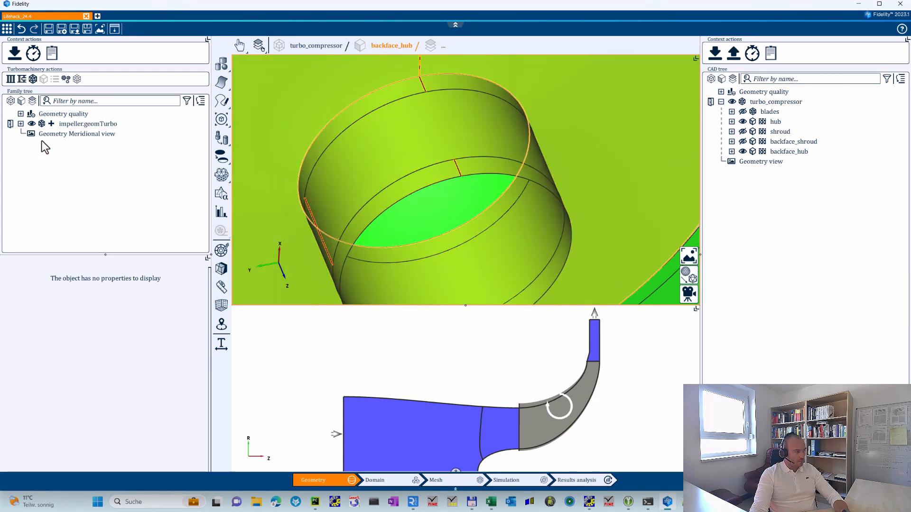
click(20, 123)
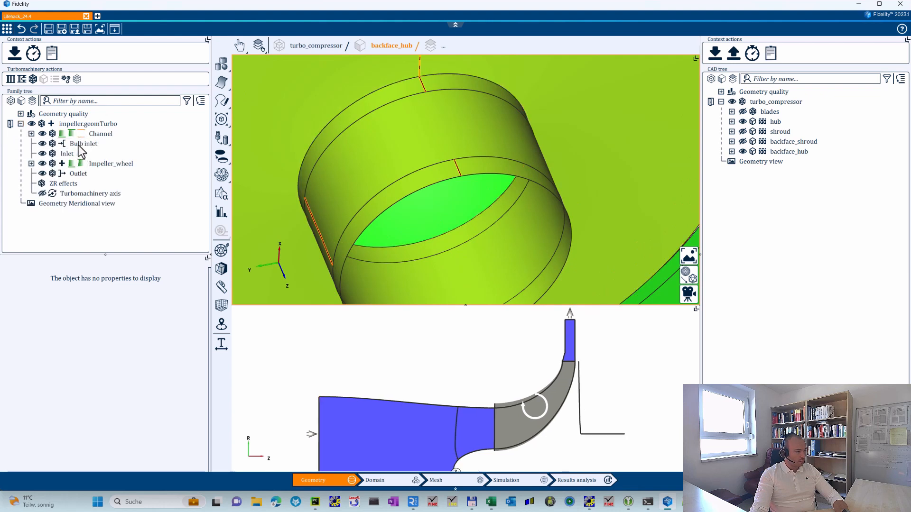
Step: Select the short edge crossing the outer rim of backface_hub, where the face's radial seam ends
scroll(536, 142, down, 3)
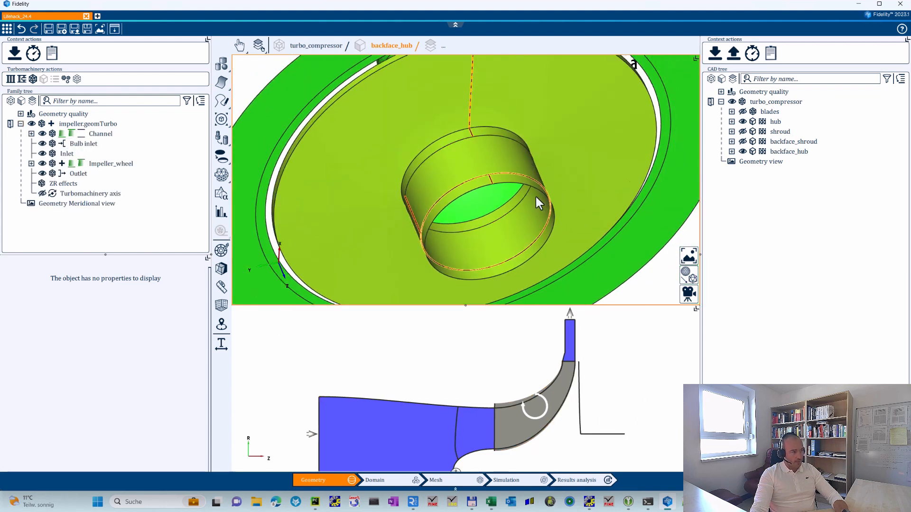
middle_drag(540, 198, 470, 243)
scroll(499, 164, up, 5)
click(478, 169)
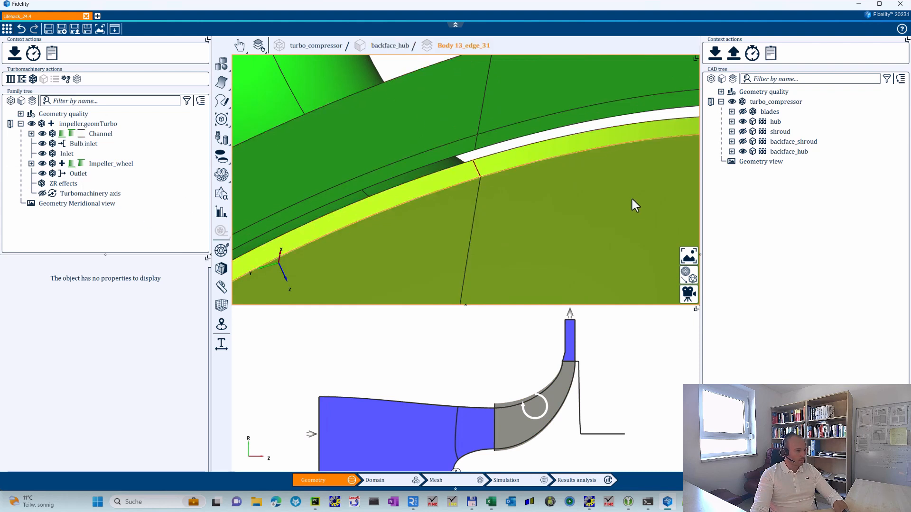
scroll(632, 198, down, 3)
scroll(434, 248, down, 5)
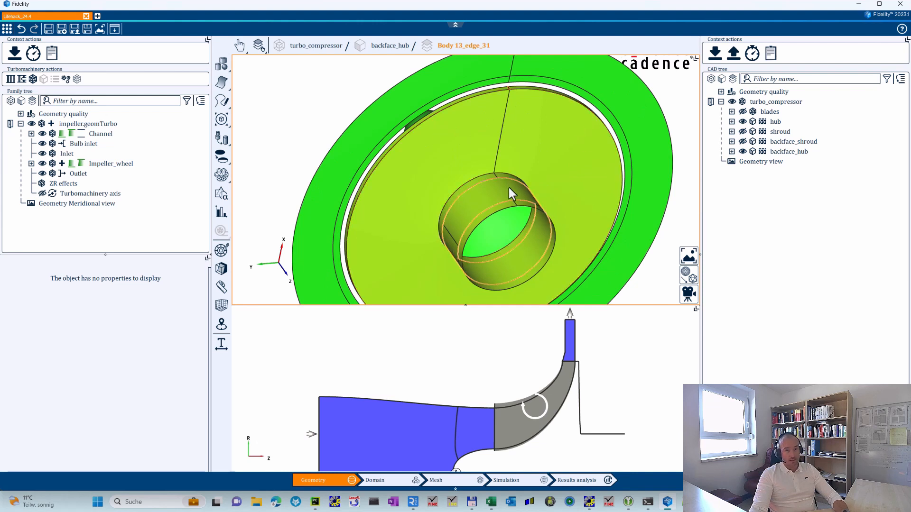
Step: Add a radial curve on the rear face of backface_hub, from outer rim to sleeve, using the Split along ISO curve tool
middle_drag(419, 194, 523, 142)
middle_drag(374, 236, 400, 177)
click(224, 121)
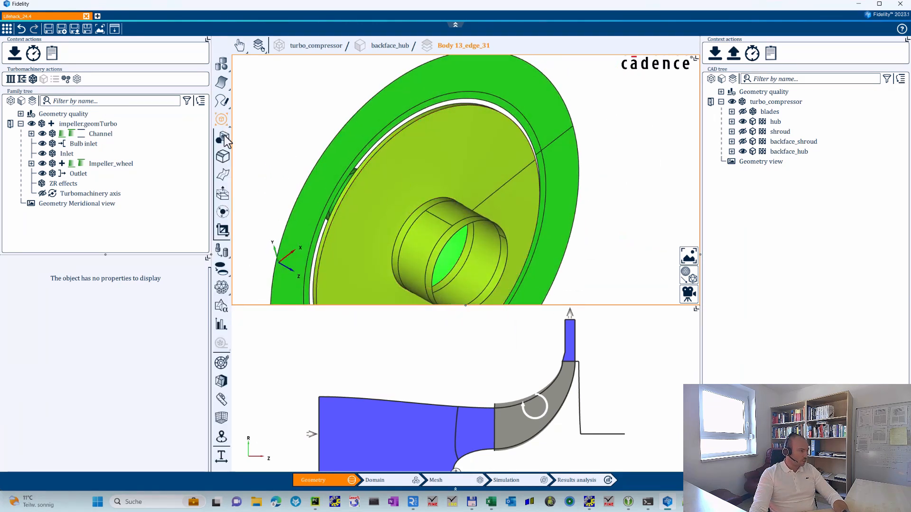
click(223, 176)
scroll(379, 183, up, 5)
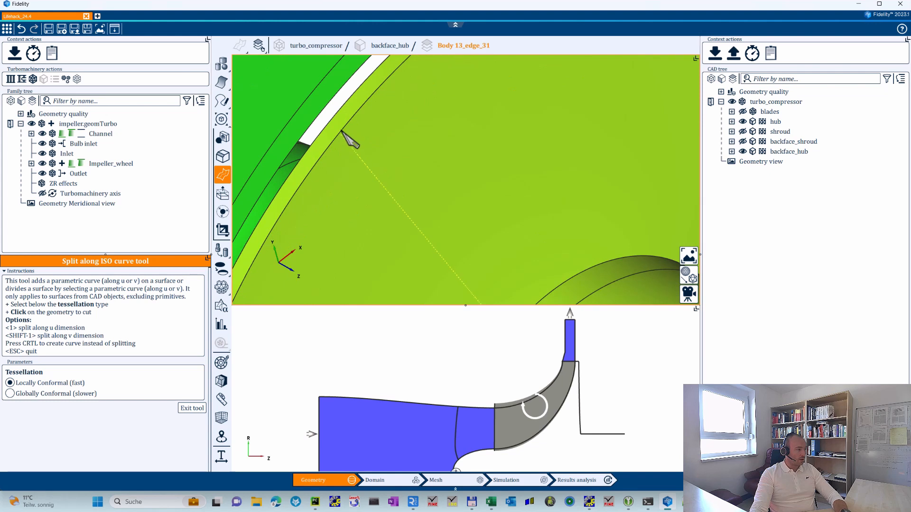
click(411, 220)
scroll(411, 220, down, 4)
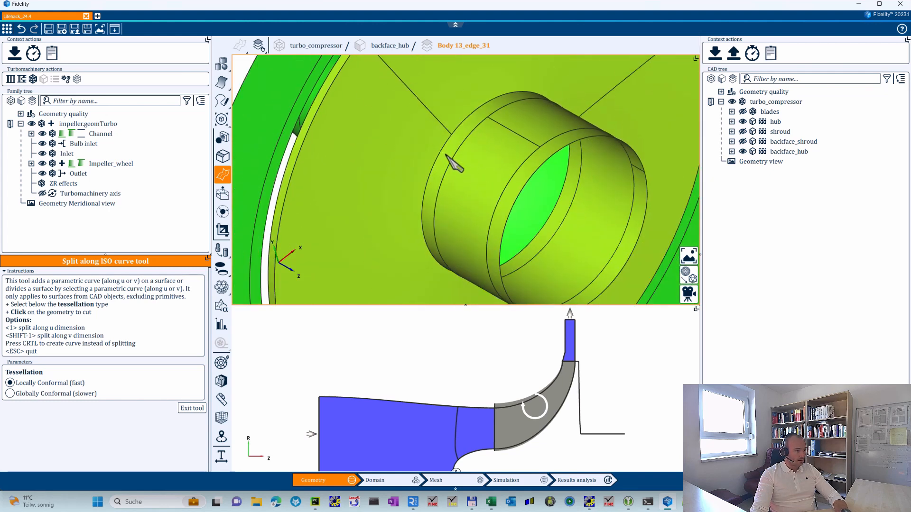
scroll(442, 179, down, 2)
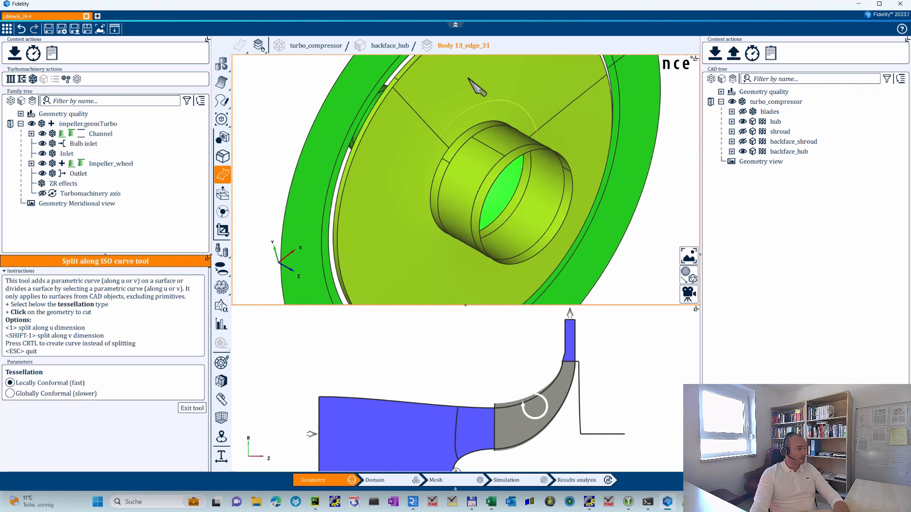
scroll(471, 102, down, 2)
scroll(467, 97, down, 2)
key(Escape)
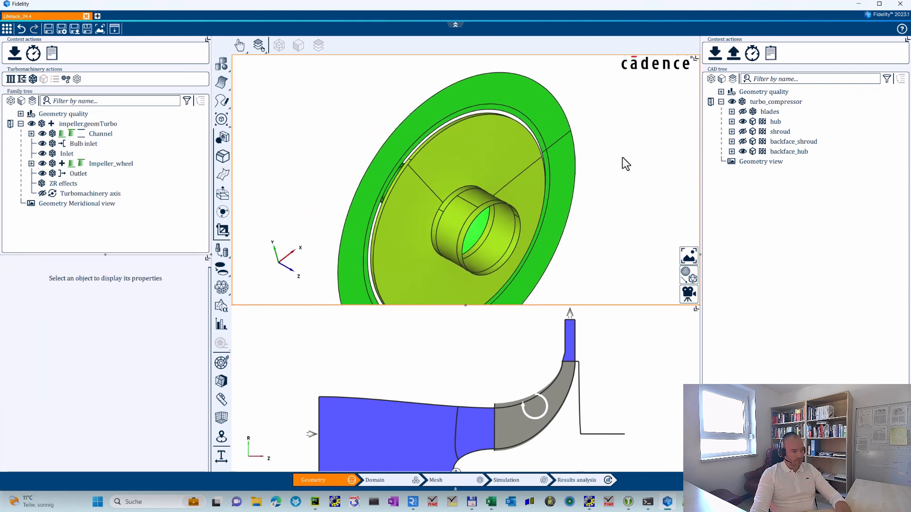
scroll(626, 159, down, 1)
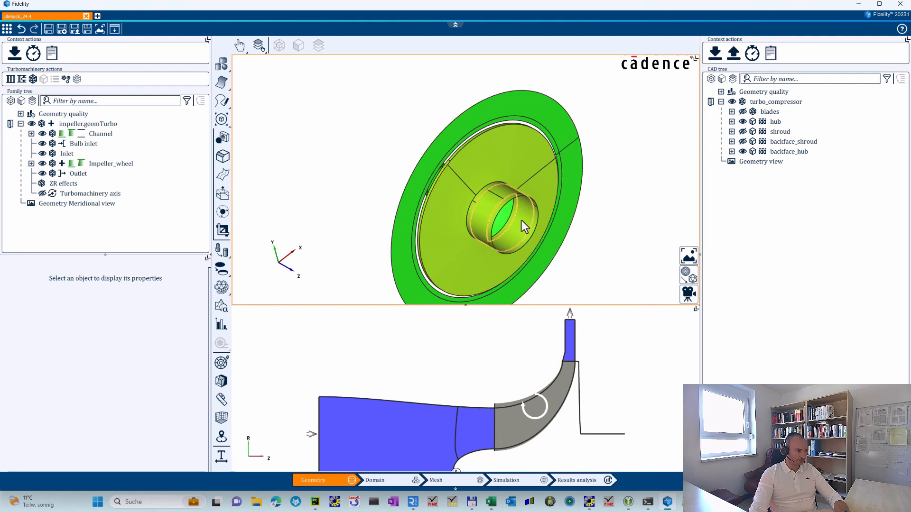
middle_drag(522, 221, 500, 183)
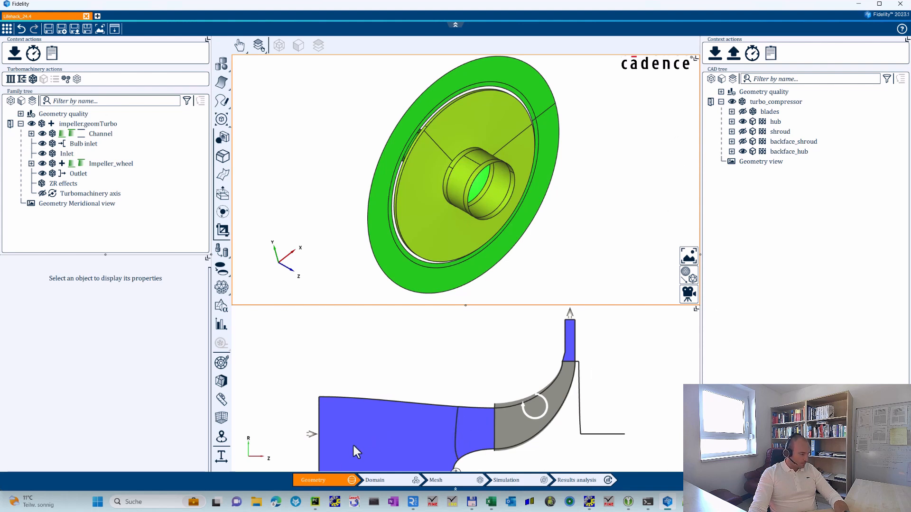
Step: Switch to PyCharm and review import_curve.py, from its separator and file names to the cspline and polyline creation lines
mouse_move(320, 507)
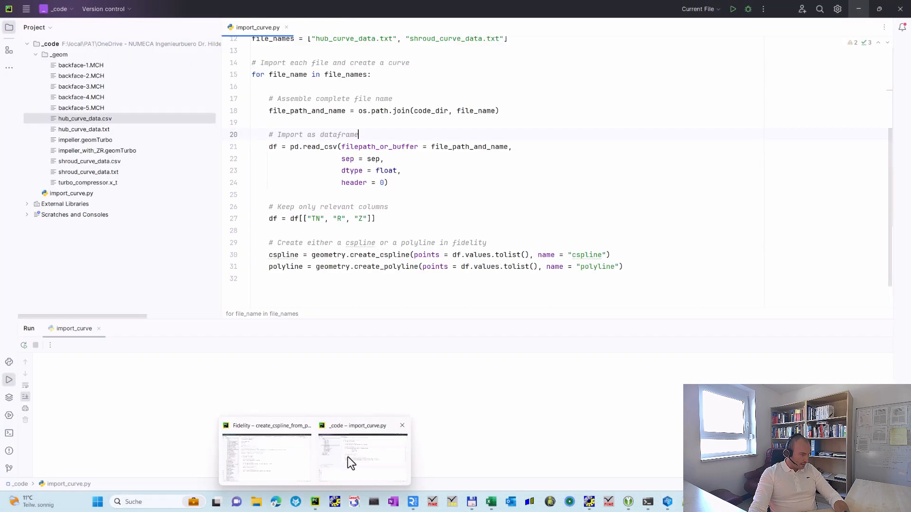
click(348, 457)
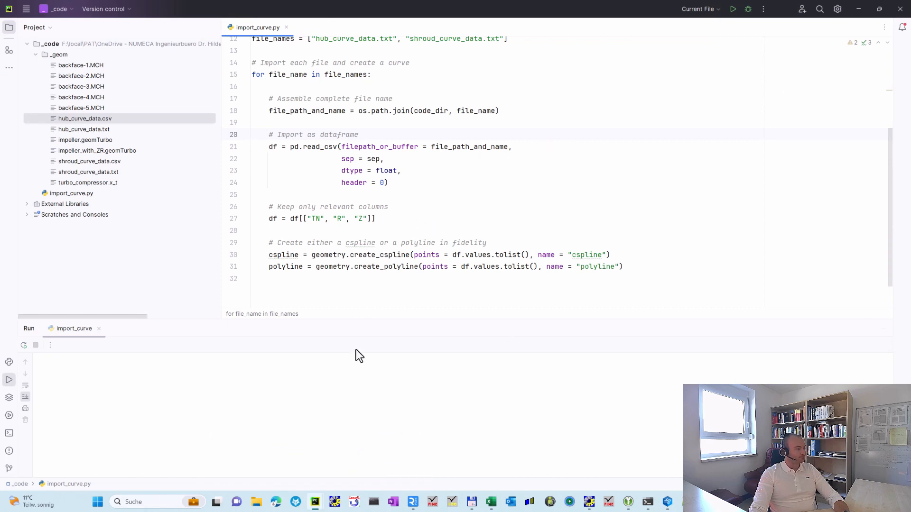
drag(358, 318, 356, 408)
scroll(336, 130, up, 2)
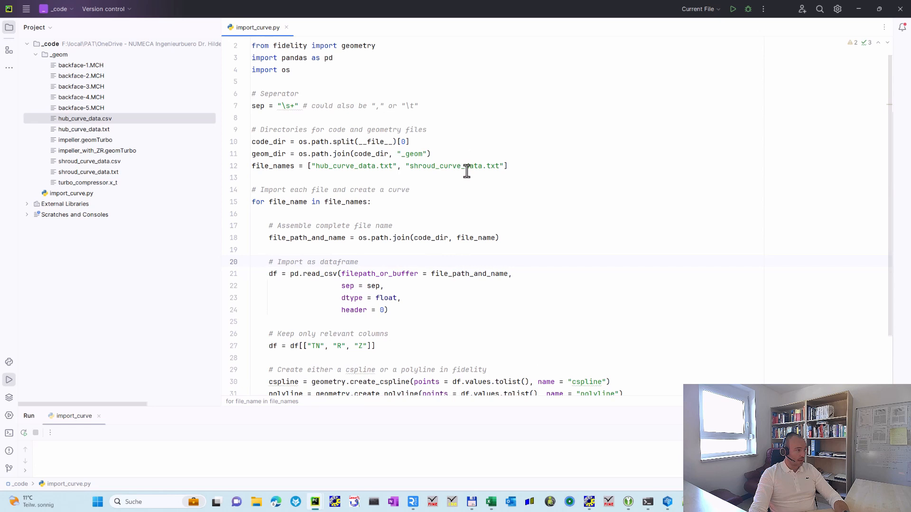
scroll(472, 166, up, 1)
scroll(474, 132, down, 1)
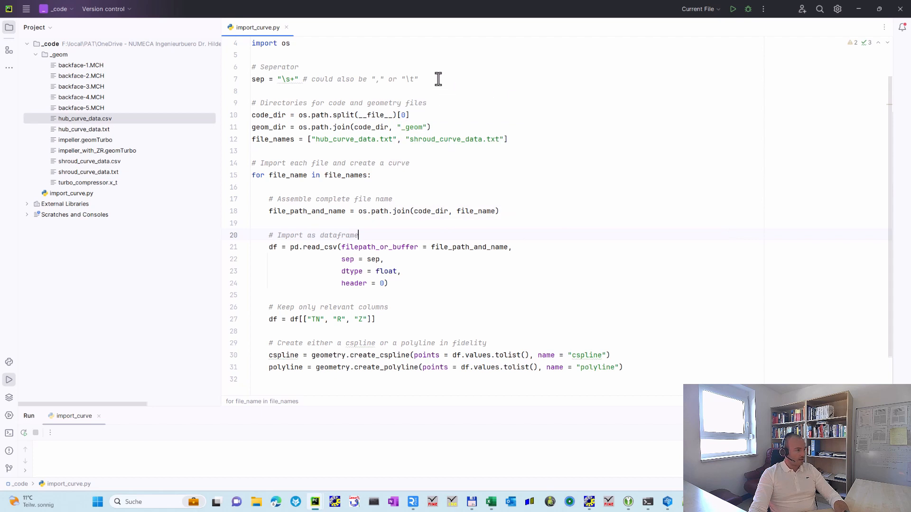
click(35, 55)
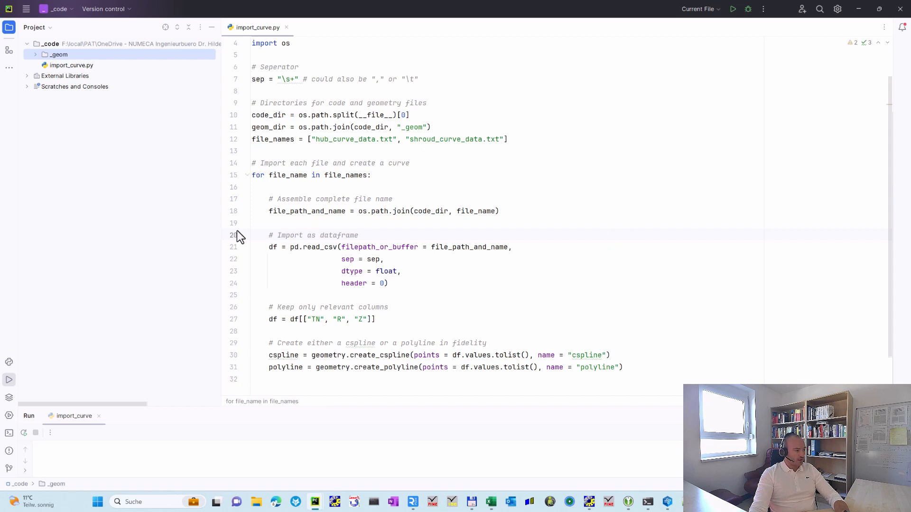
scroll(516, 223, down, 1)
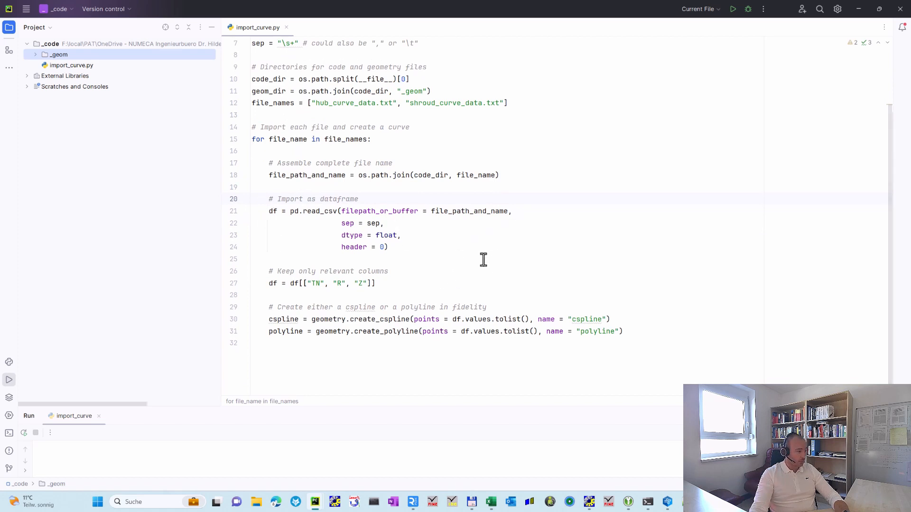
drag(671, 335, 212, 313)
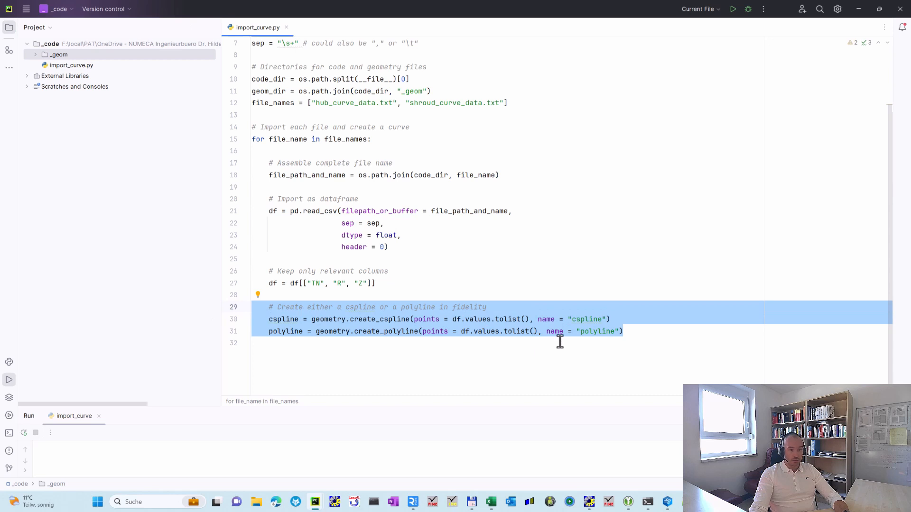
click(453, 294)
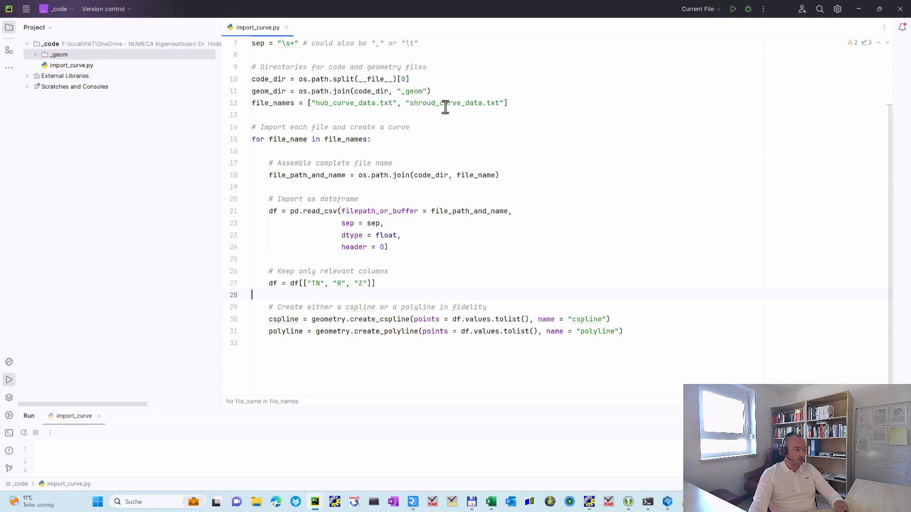
Step: Return to Fidelity and run the Python script import_curve.py from the _code folder to create the cspline and polyline curves
click(857, 9)
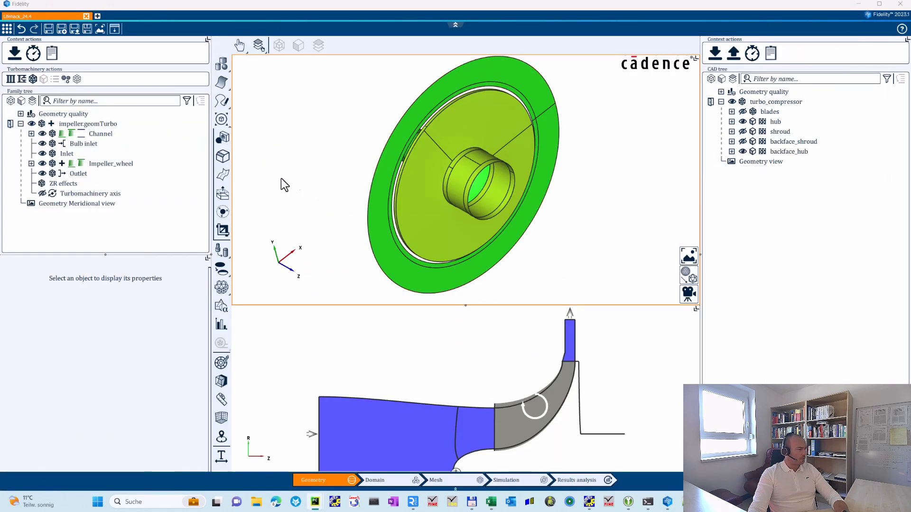
click(7, 29)
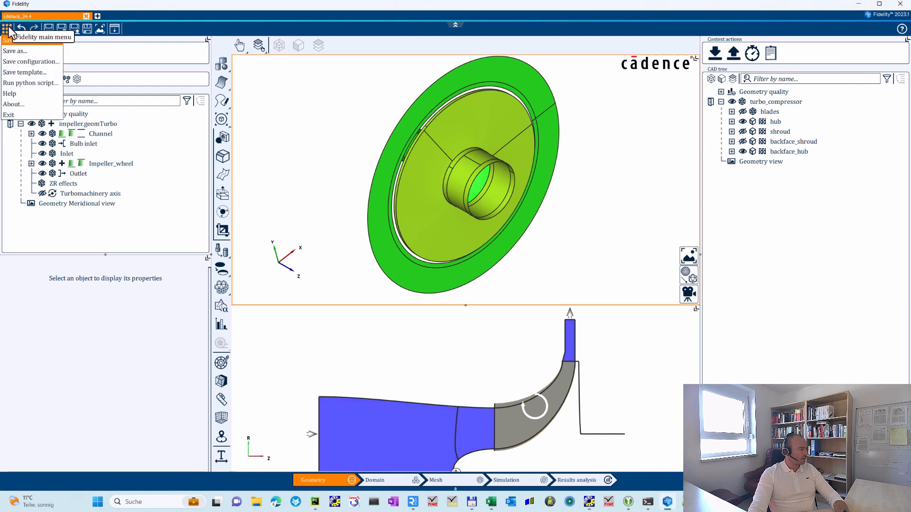
click(41, 83)
click(145, 91)
click(146, 91)
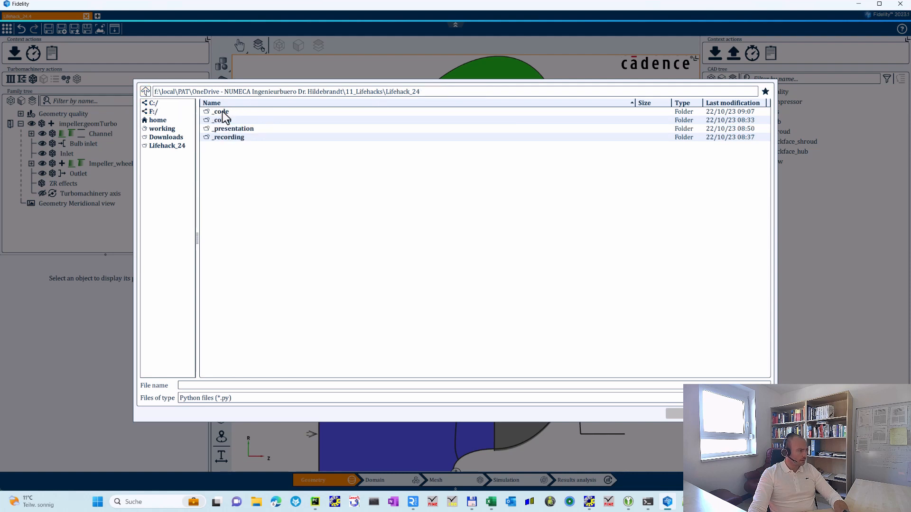
double_click(223, 113)
click(229, 129)
double_click(228, 128)
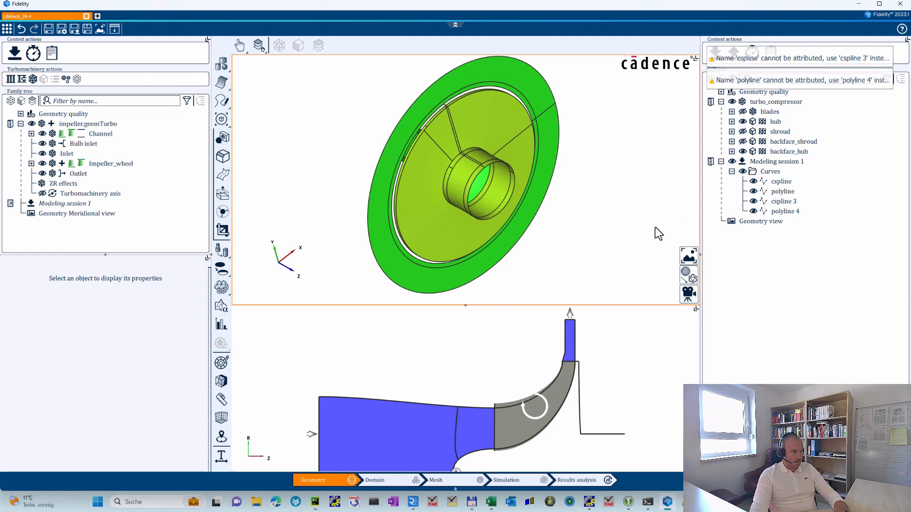
Step: Select cspline 3 and polyline 4 under Modeling session 1 to inspect the scripted curves in the 3D view
middle_drag(399, 226, 415, 173)
click(783, 202)
click(784, 212)
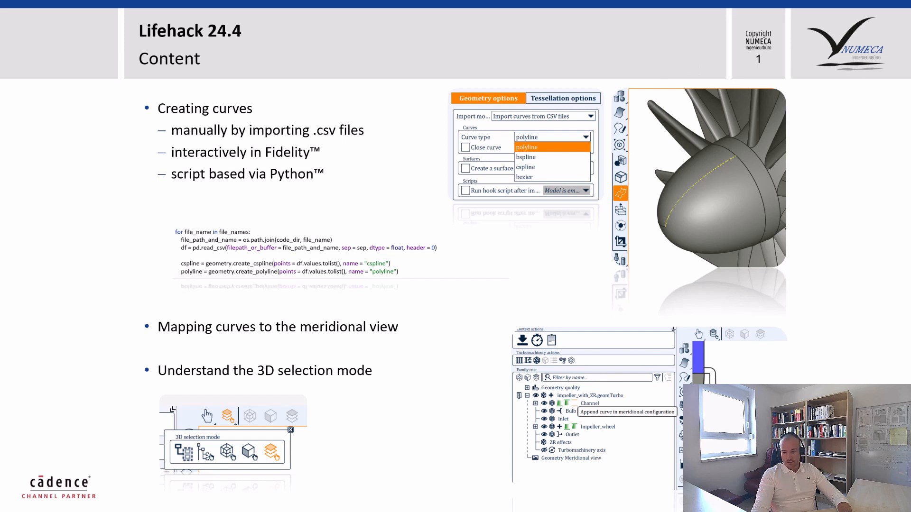
Step: Switch from the slides back to Fidelity and set the 3D selection mode to tree graphical selection
key(alt+Tab)
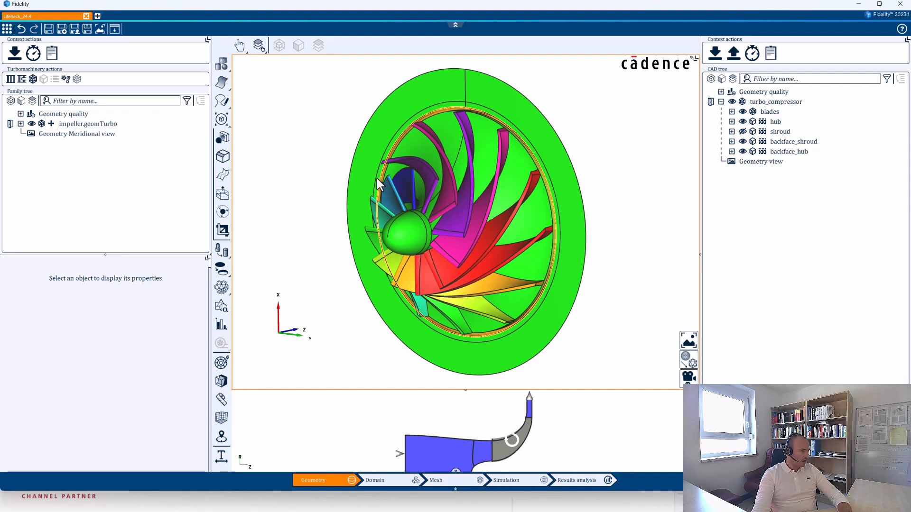
scroll(467, 123, up, 4)
middle_drag(480, 117, 477, 174)
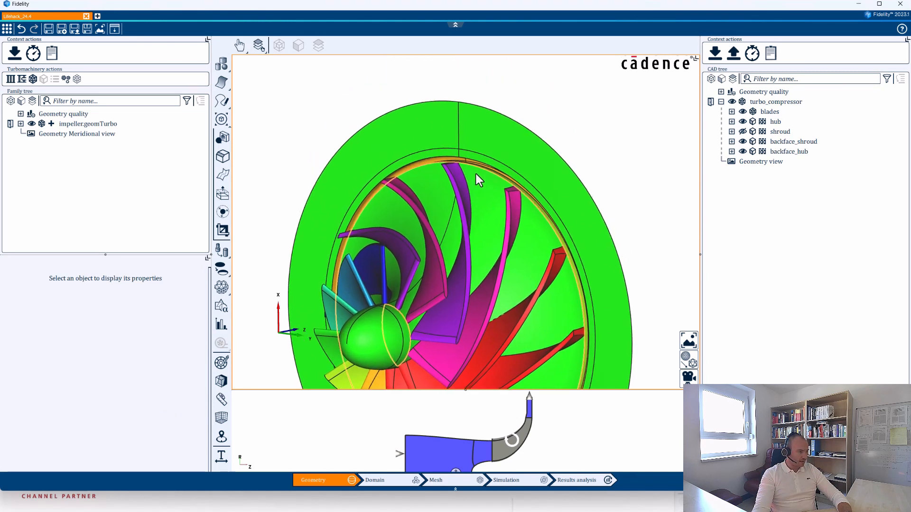
scroll(488, 164, up, 2)
scroll(498, 156, down, 4)
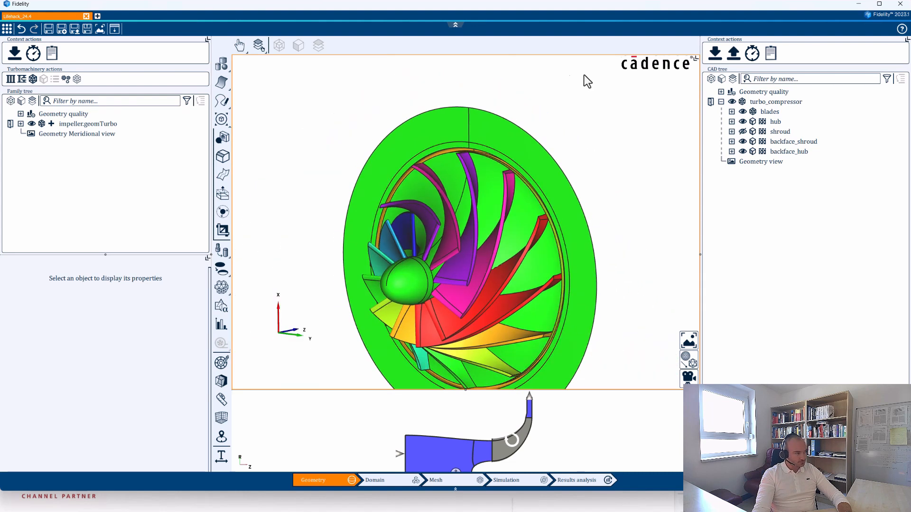
click(258, 45)
click(238, 80)
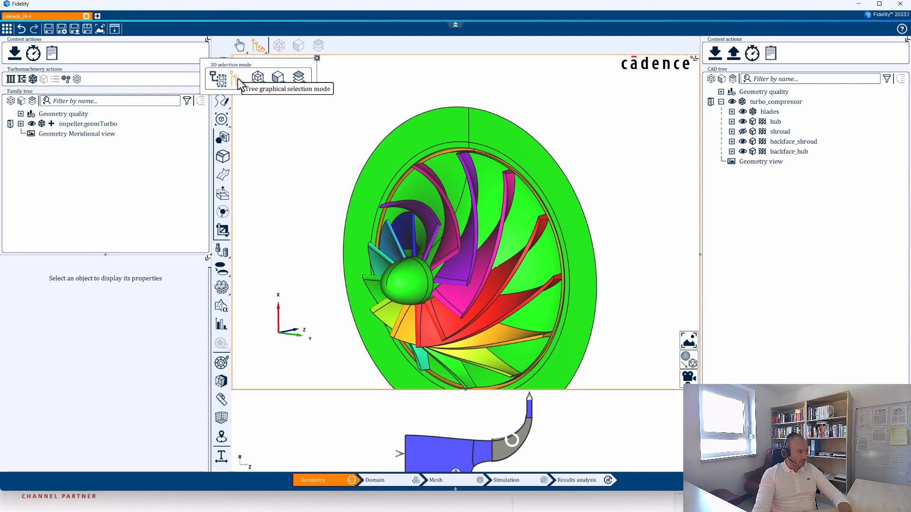
click(317, 58)
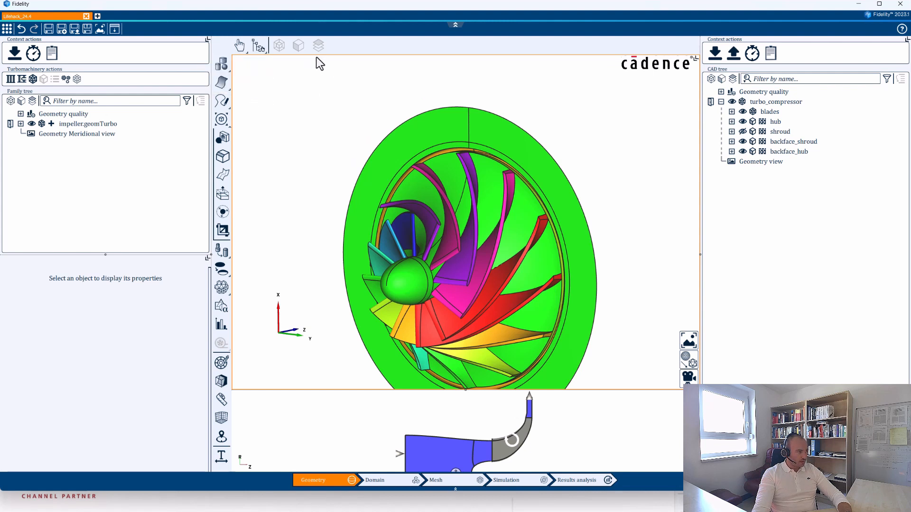
Step: Pick the hub and then the blades in the 3D view to examine what tree graphical selection highlights
click(515, 145)
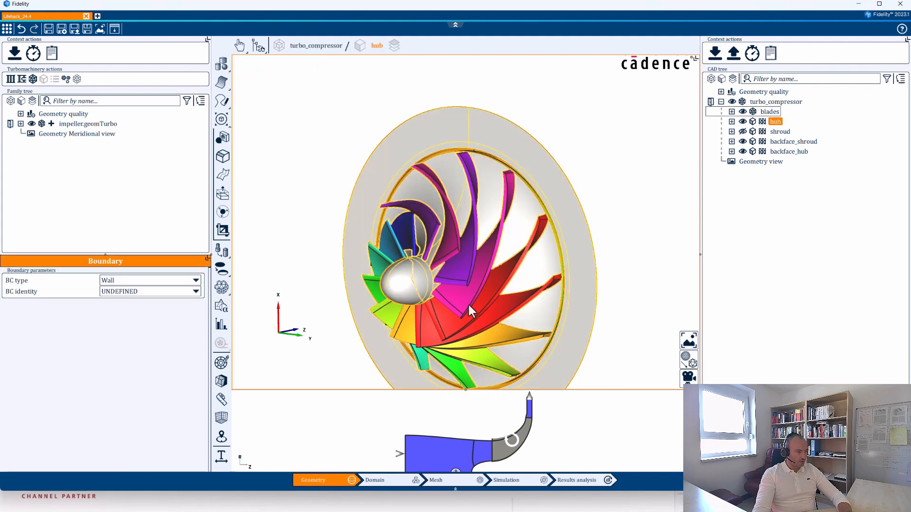
middle_drag(443, 238, 396, 238)
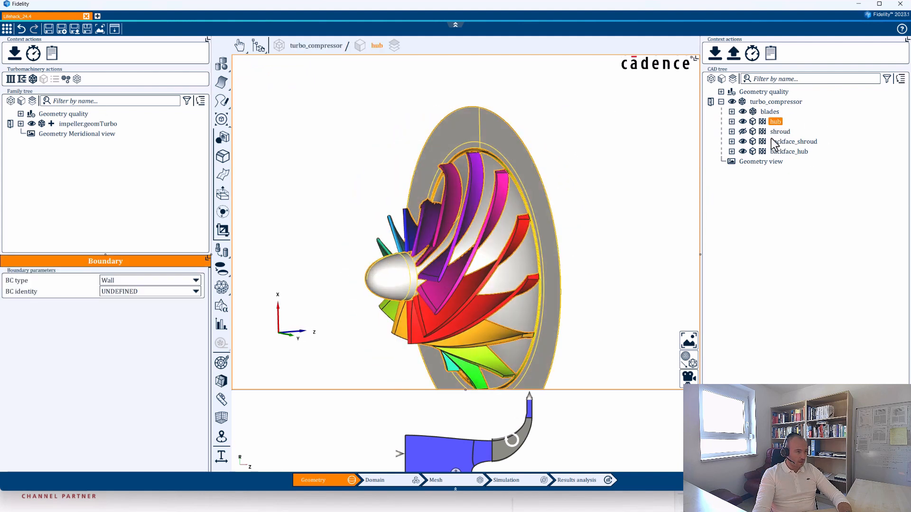
middle_drag(607, 196, 543, 199)
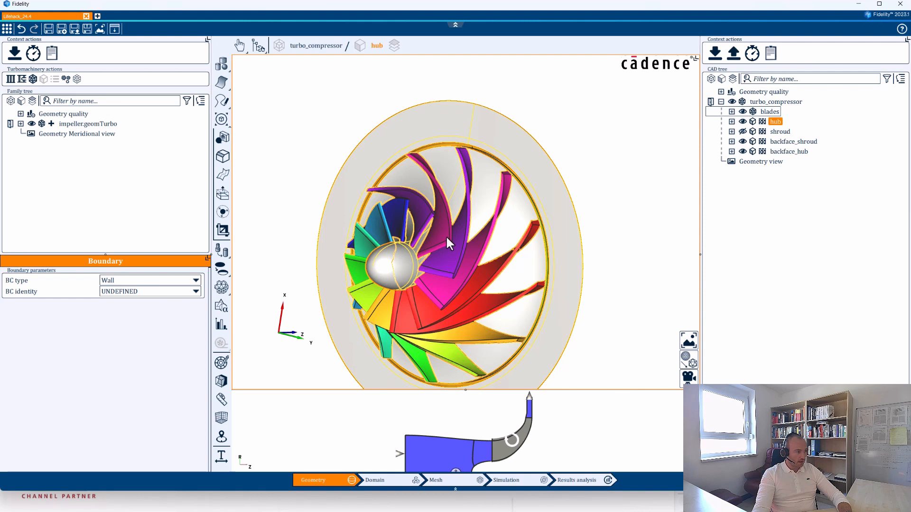
click(443, 235)
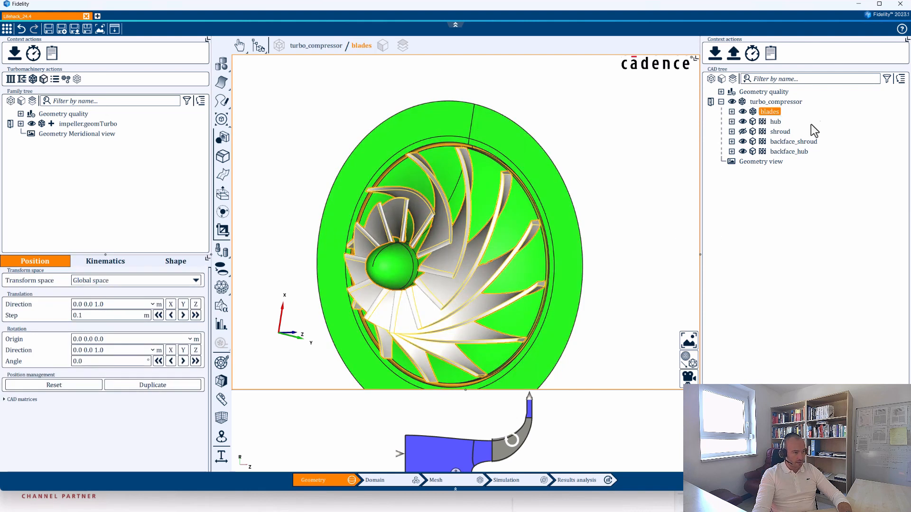
mouse_move(586, 120)
middle_down()
mouse_move(520, 138)
mouse_move(616, 193)
mouse_move(603, 140)
mouse_move(582, 117)
mouse_move(590, 115)
middle_up()
scroll(522, 131, up, 4)
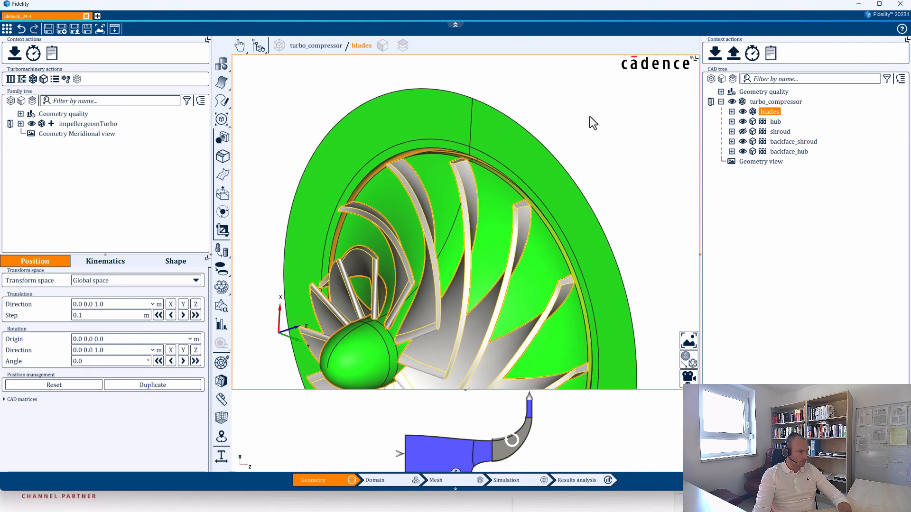
Step: Change the 3D selection mode from tree graphical selection to the wireframe-cube group mode
click(263, 50)
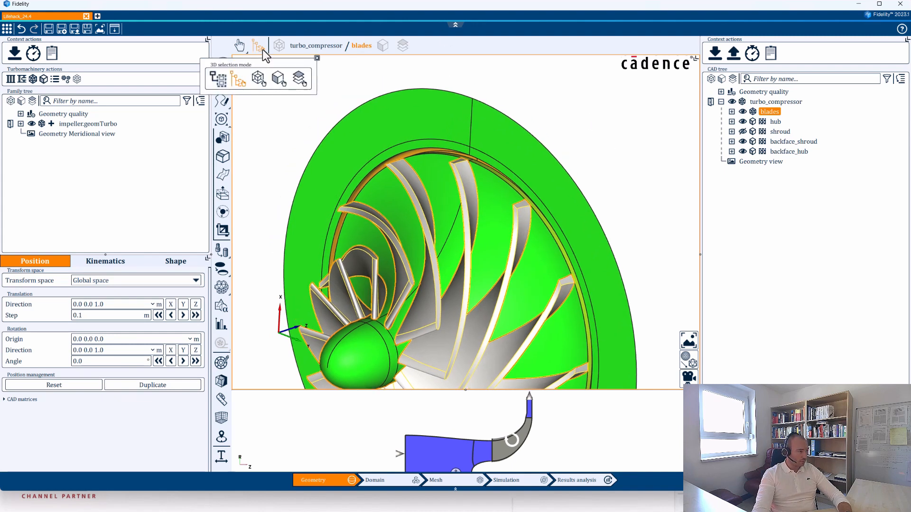
click(257, 79)
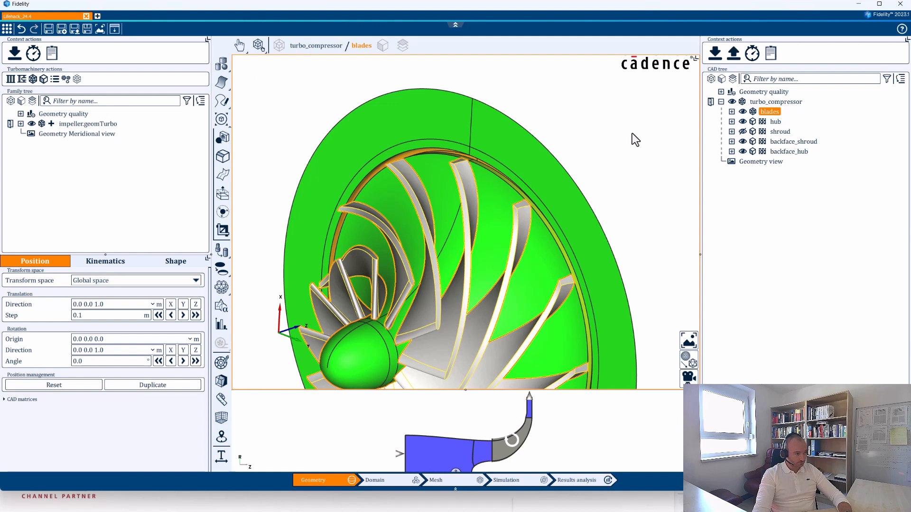
Step: Pick the whole turbo_compressor in the 3D view and set the 3D selection mode to boundary group graphical selection
click(499, 143)
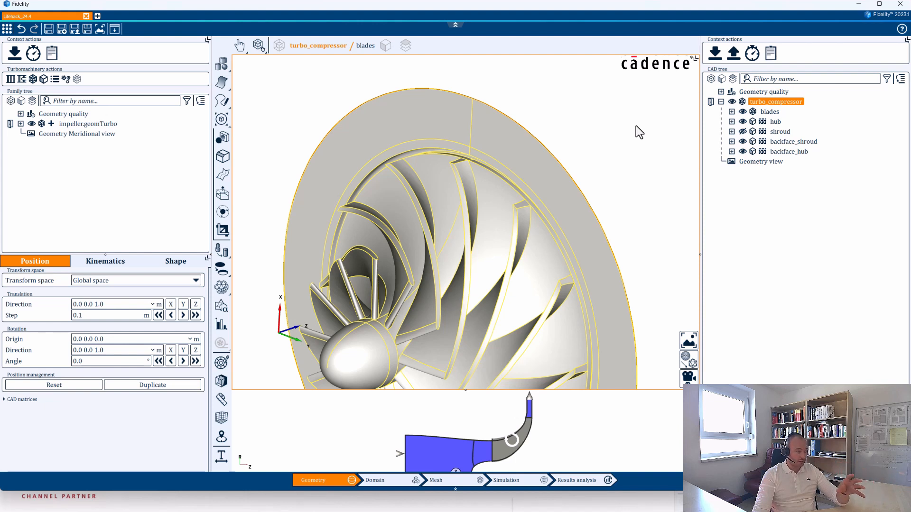
click(257, 45)
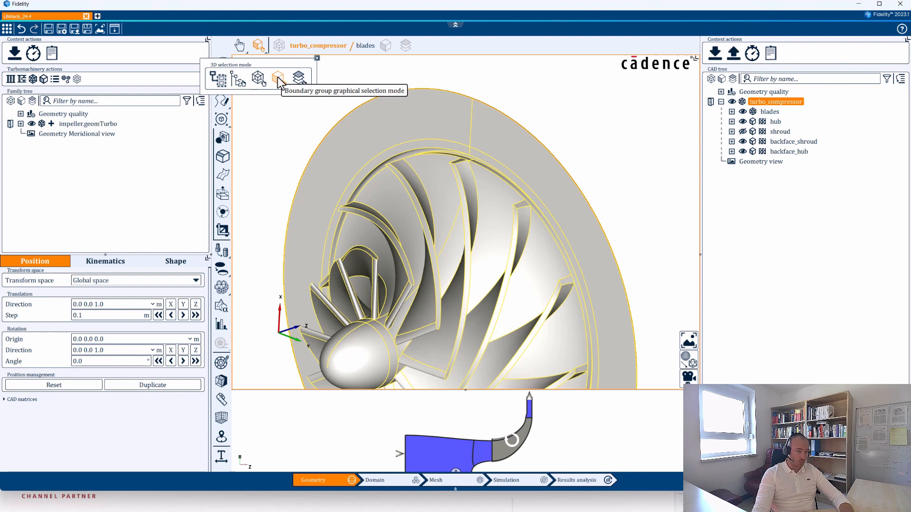
click(317, 57)
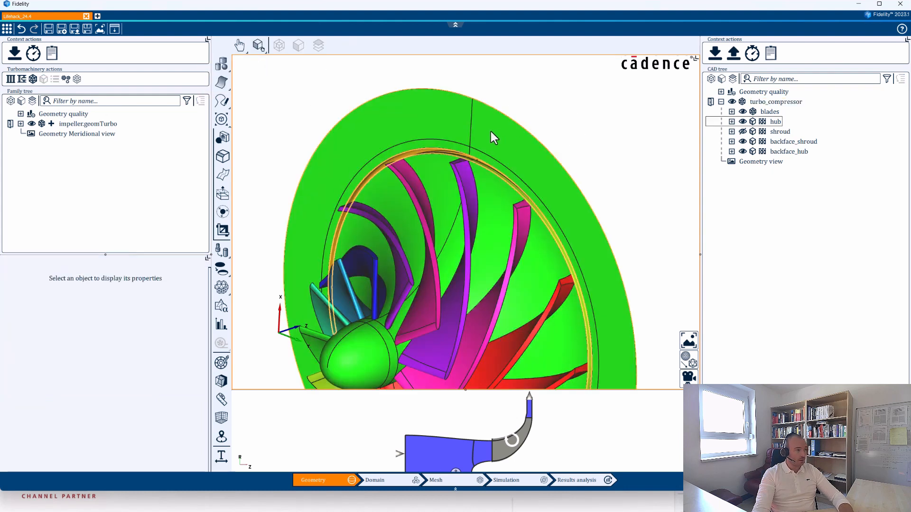
Step: Pick the hub and then backface_shroud in the 3D view to examine what boundary group selection highlights
click(508, 133)
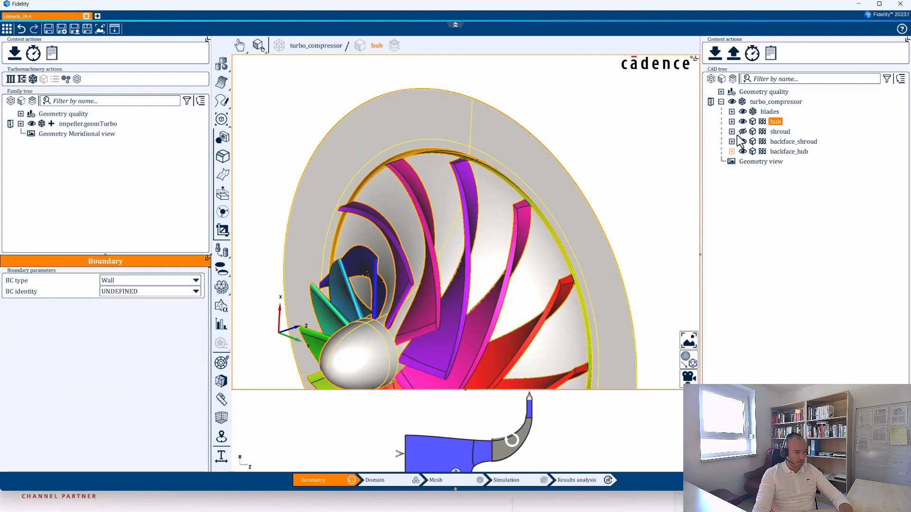
middle_drag(624, 239, 477, 193)
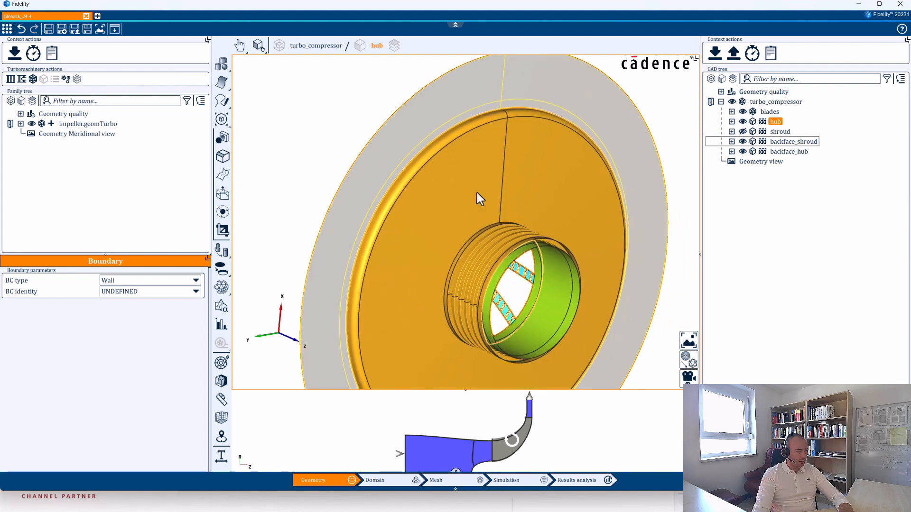
click(463, 176)
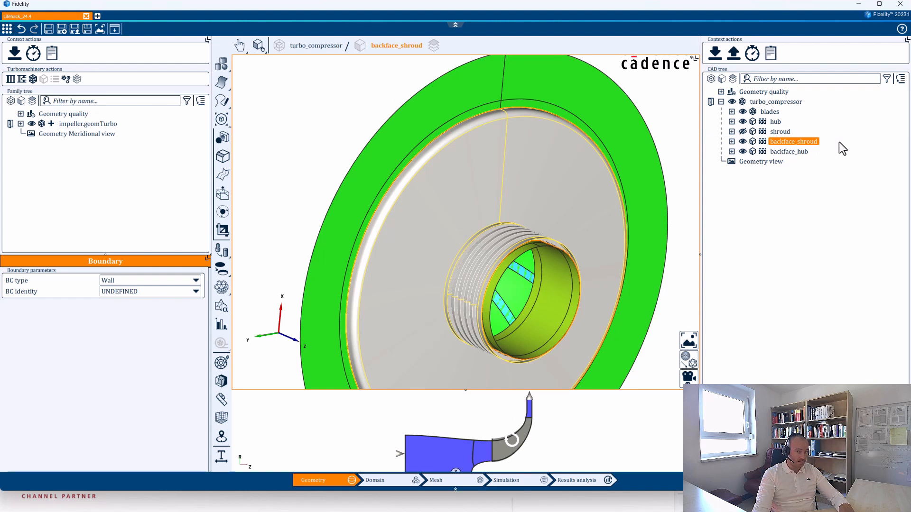
Step: Switch the 3D selection mode to picking individual surfaces and select backface_shroud's flat disc face together with its adjoining rounded rim face
click(257, 45)
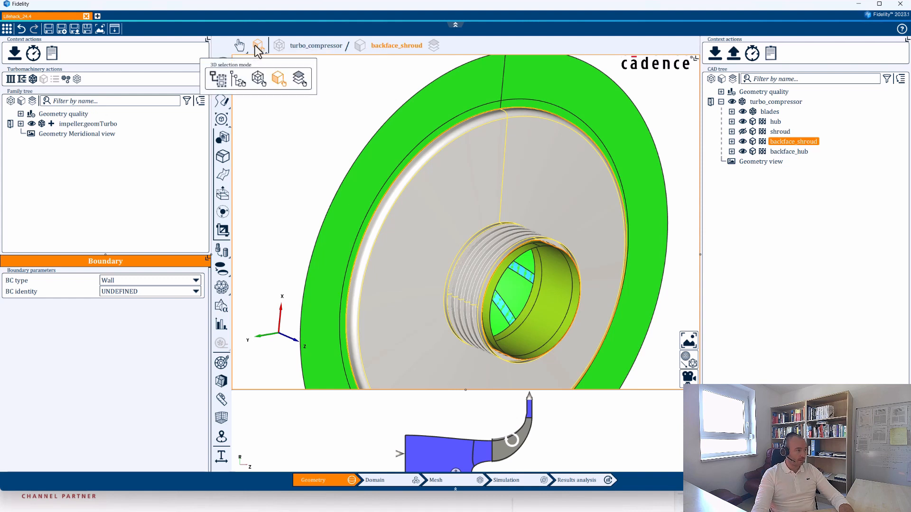
click(299, 79)
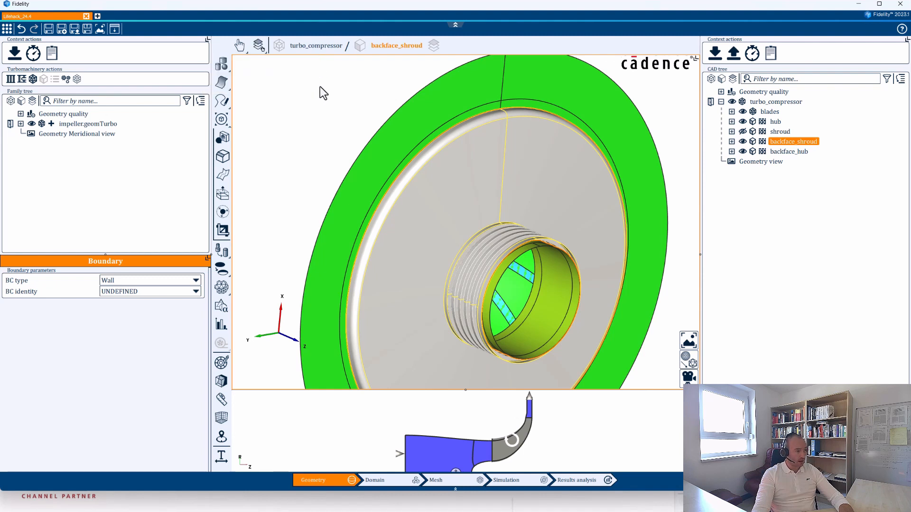
scroll(301, 118, up, 5)
click(533, 227)
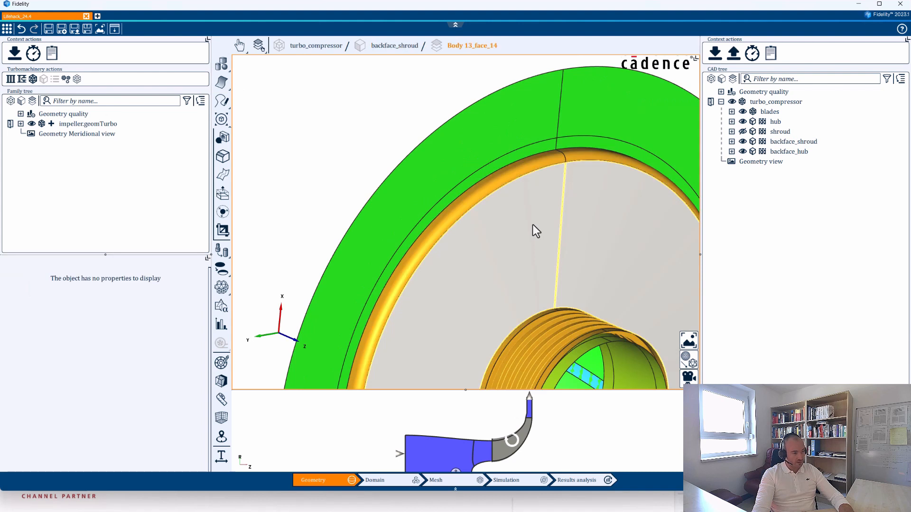
scroll(532, 205, up, 4)
ctrl+click(525, 125)
middle_drag(542, 160, 528, 211)
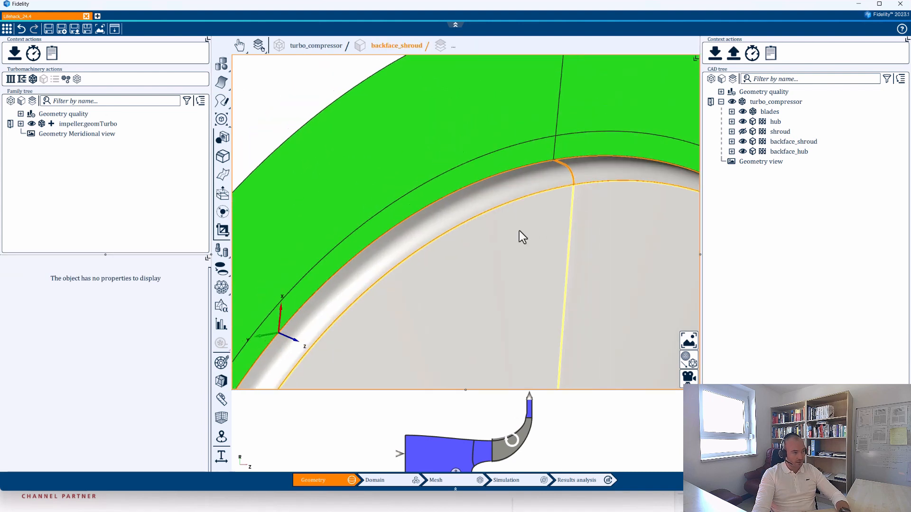
Step: Change from picking faces to picking edges and select the radial edges on the hub's rear rim
click(297, 81)
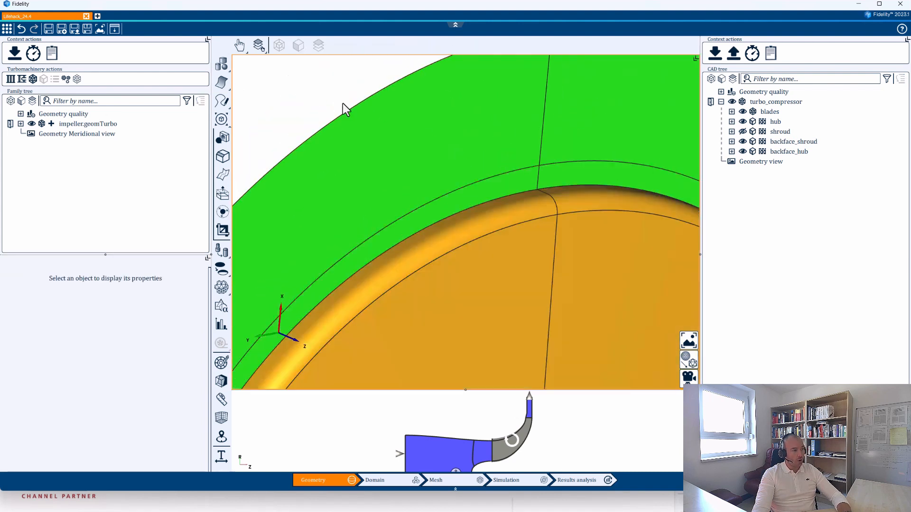
click(547, 110)
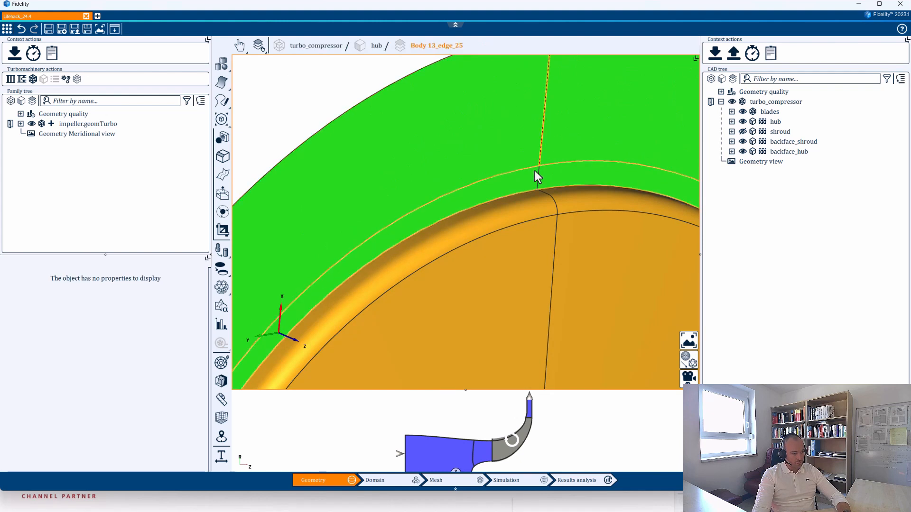
scroll(550, 194, down, 3)
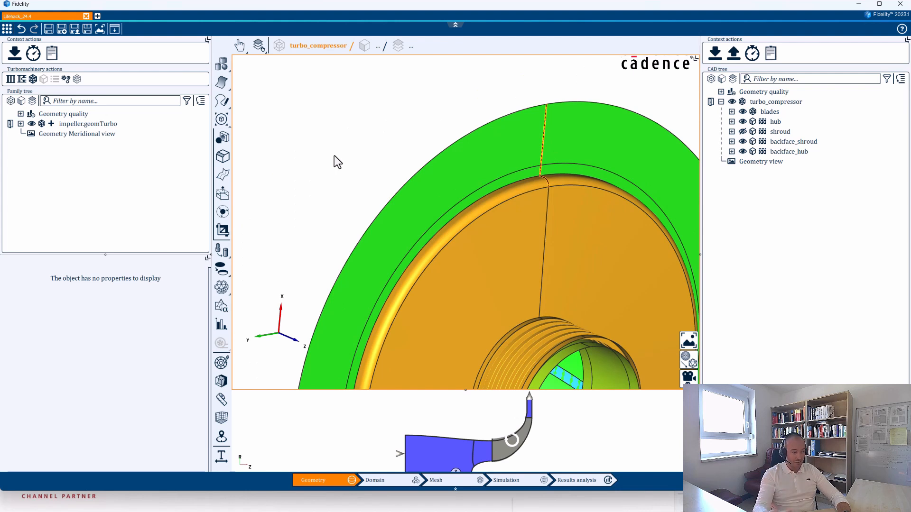
scroll(560, 202, up, 2)
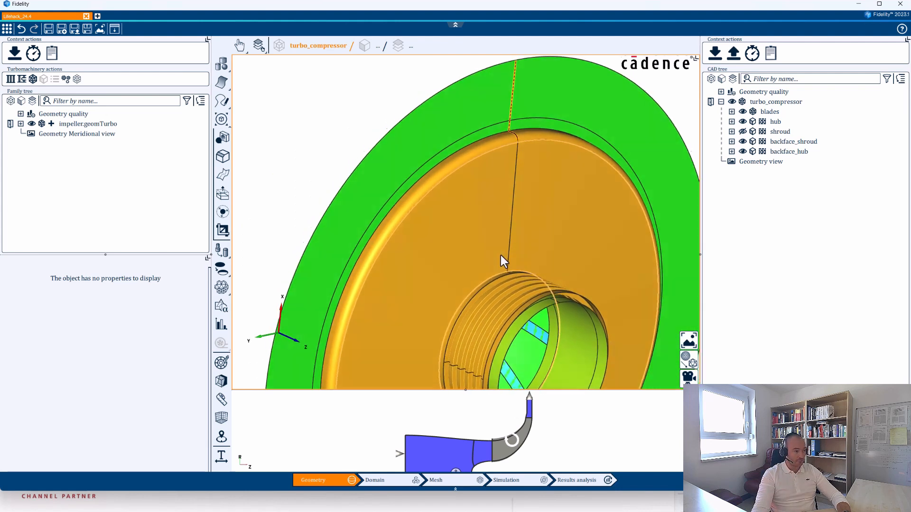
middle_drag(497, 252, 540, 258)
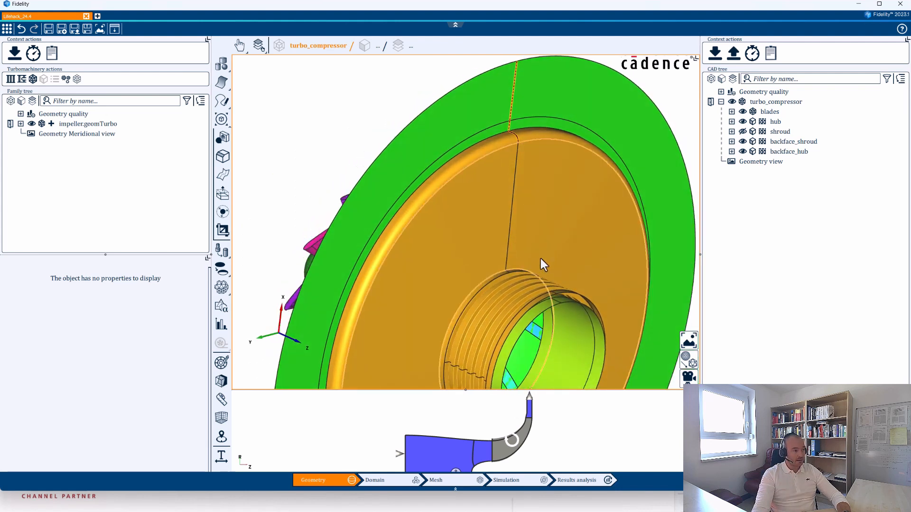
Step: Expand impeller.geomTurbo and select backface_shroud's profile edges from the rounded rim along the disc to the cylindrical sleeve
click(20, 124)
middle_drag(482, 184, 627, 143)
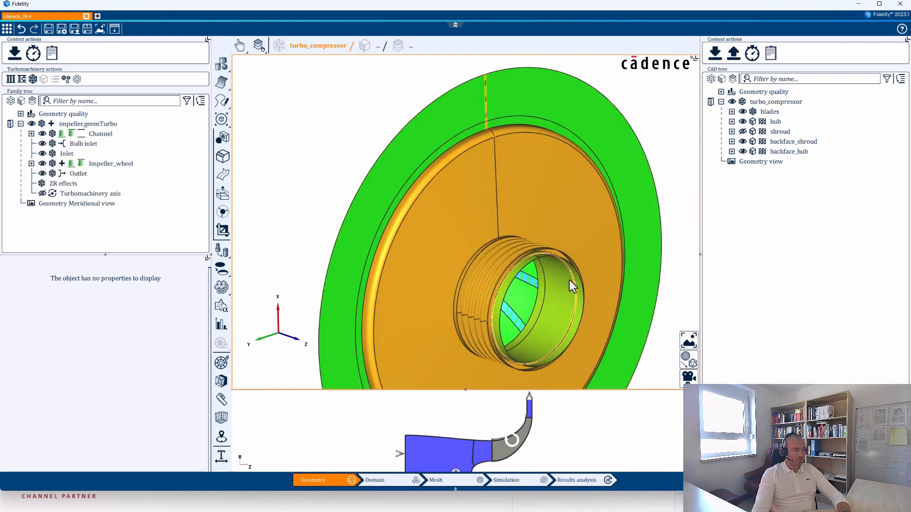
scroll(491, 128, up, 6)
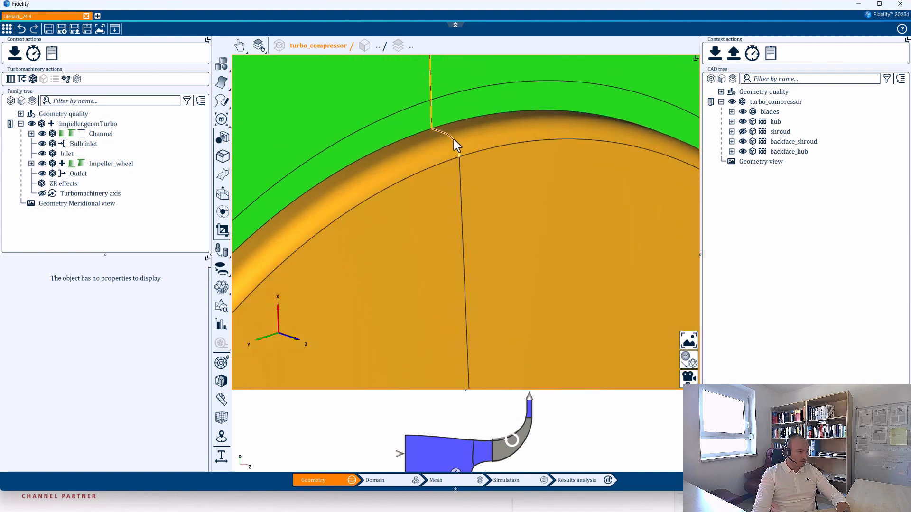
scroll(494, 163, down, 4)
scroll(471, 258, up, 5)
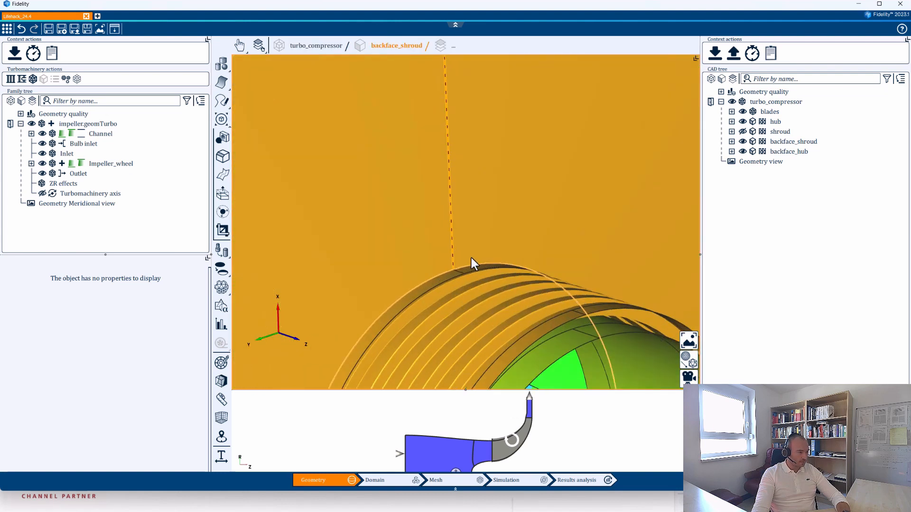
middle_drag(483, 263, 489, 204)
scroll(456, 172, up, 1)
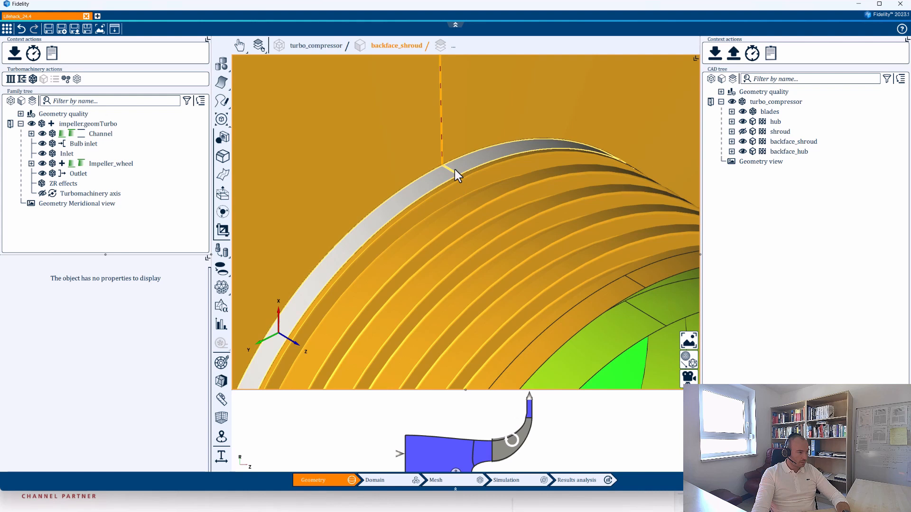
Step: Add the labyrinth-tooth edges on backface_shroud's sleeve to the selection and append it to Channel as a meridional curve
scroll(452, 173, down, 3)
mouse_move(367, 233)
middle_down()
mouse_move(461, 138)
mouse_move(392, 285)
mouse_move(361, 220)
middle_up()
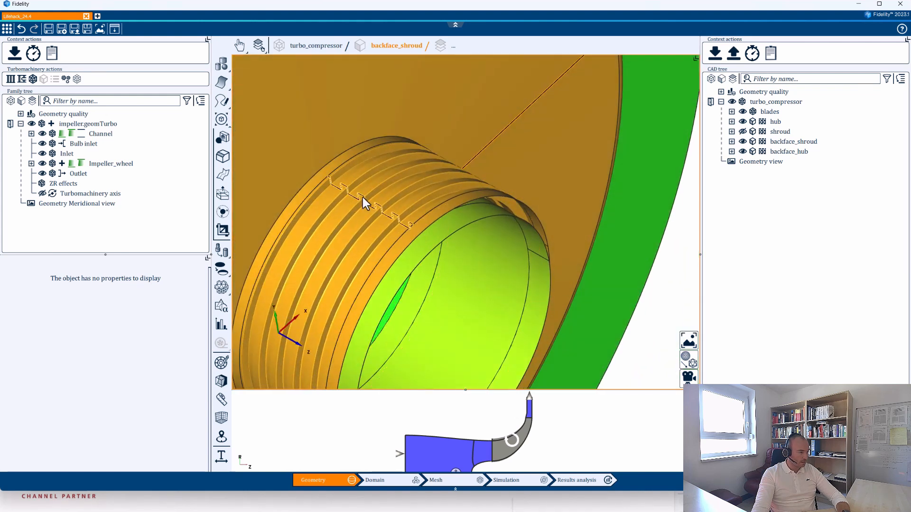
middle_drag(494, 229, 588, 197)
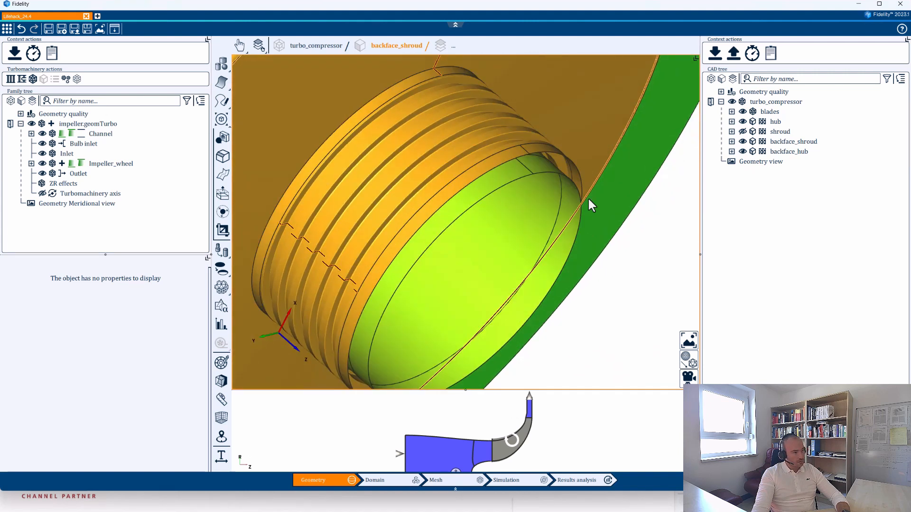
scroll(463, 187, up, 5)
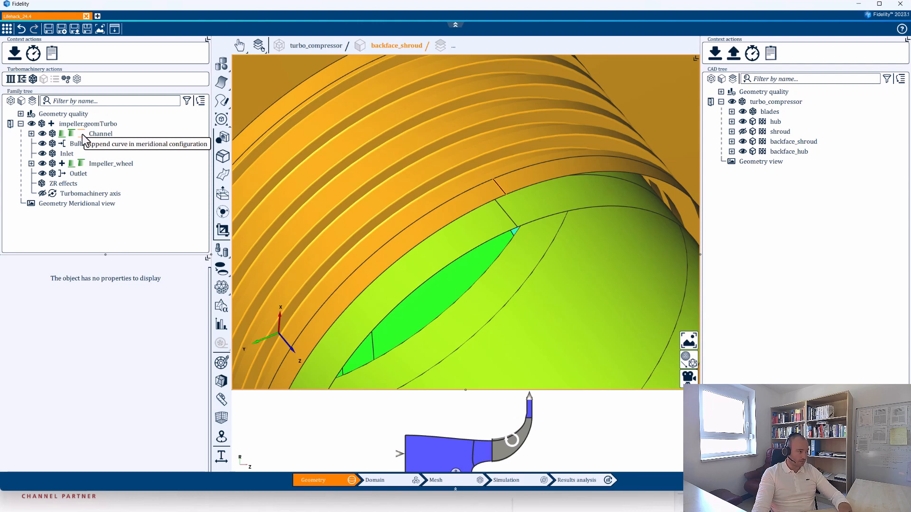
click(82, 136)
Step: Hide backface_shroud so that the backface_hub surfaces behind it can be picked
scroll(409, 153, down, 4)
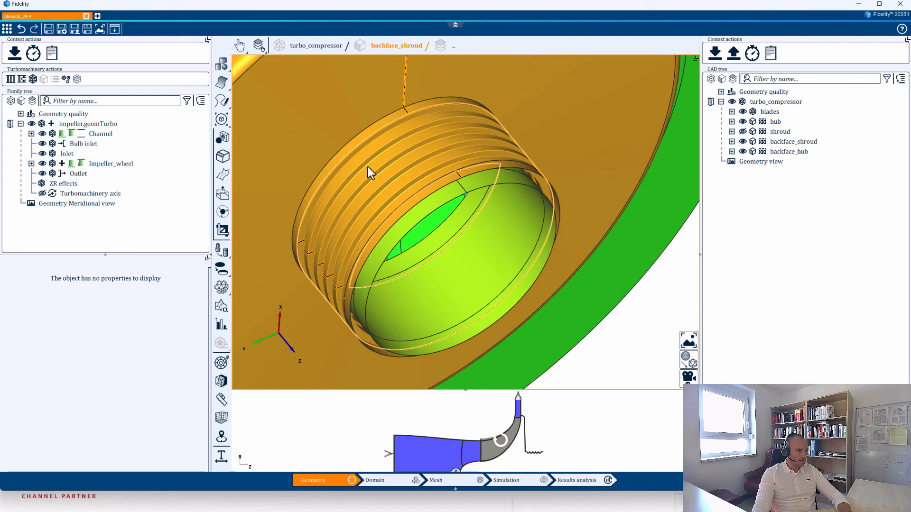
middle_drag(380, 173, 401, 240)
click(743, 142)
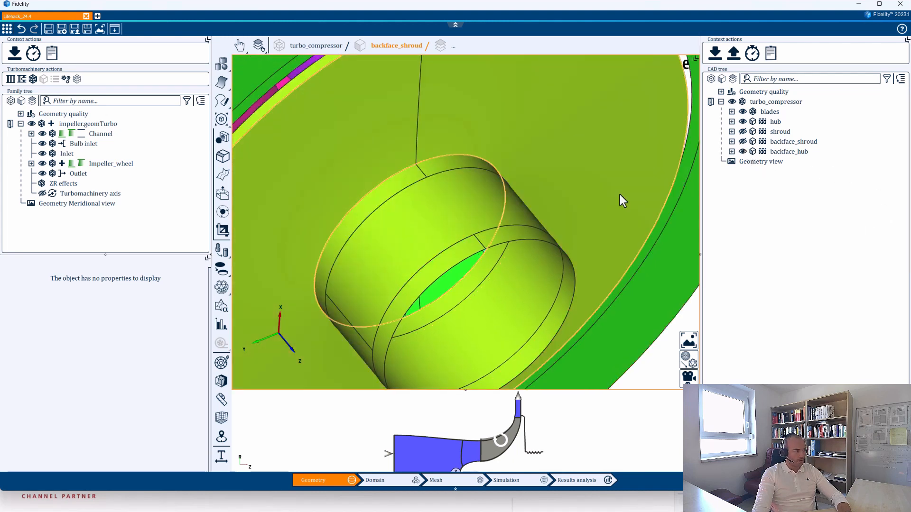
Step: Select backface_hub's profile edges along the disc and sleeve and append them to Channel as a second meridional curve
scroll(414, 244, down, 3)
scroll(429, 161, up, 5)
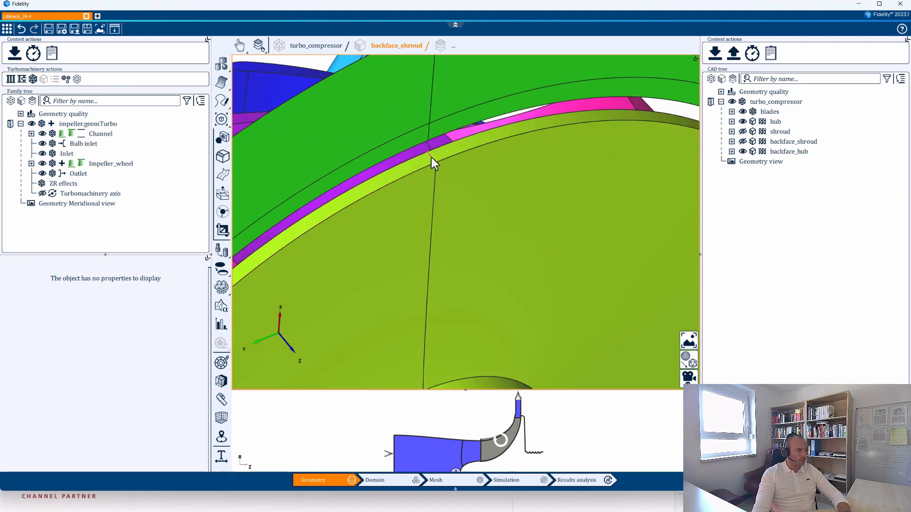
scroll(439, 179, down, 3)
middle_drag(481, 246, 482, 148)
scroll(482, 148, up, 4)
scroll(454, 229, down, 6)
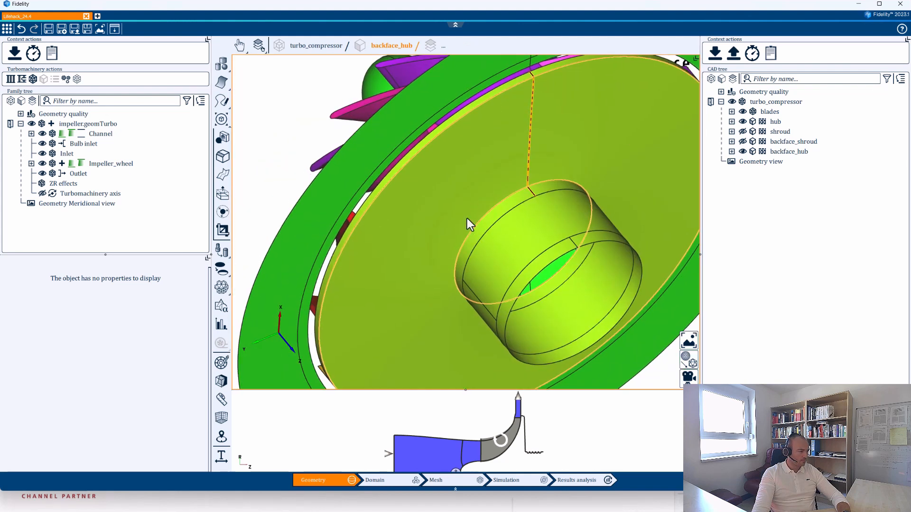
middle_drag(474, 204, 534, 272)
middle_drag(474, 302, 544, 292)
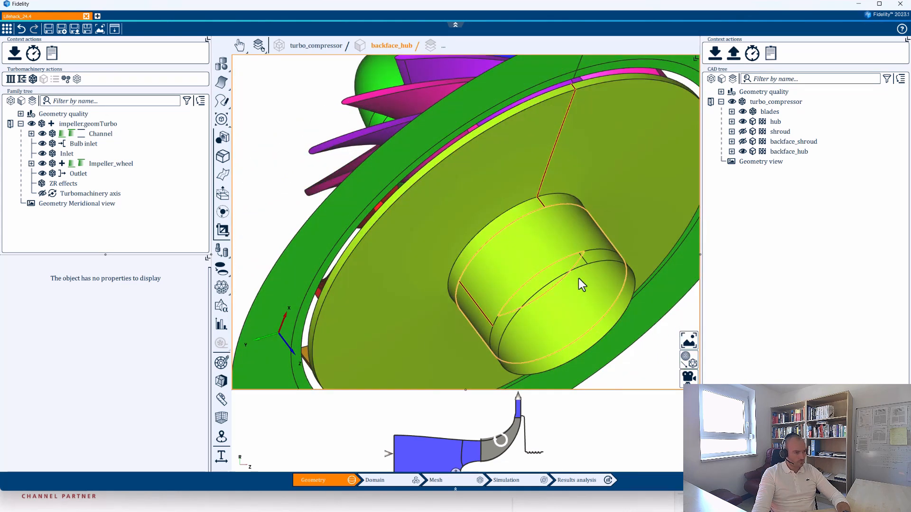
scroll(570, 266, up, 4)
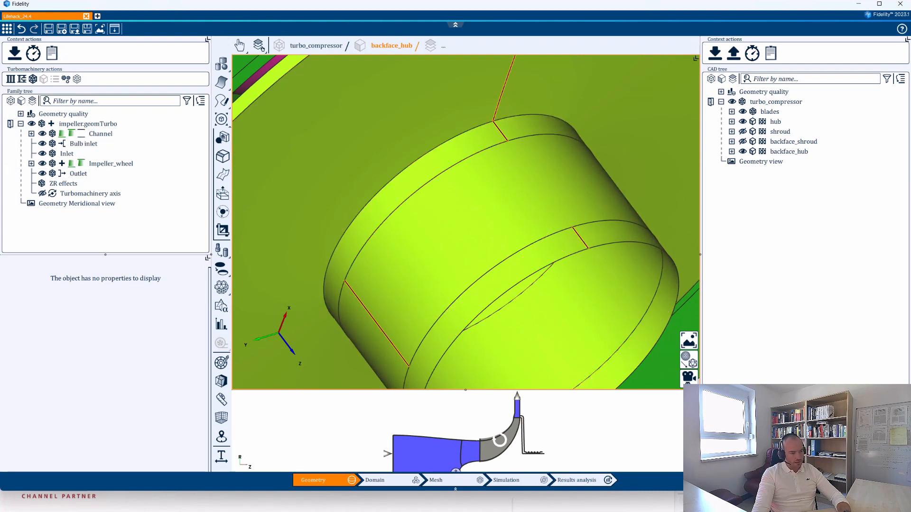
Step: Enlarge the meridional view and examine the two appended backface curves next to the impeller channel
click(683, 395)
scroll(608, 244, down, 4)
middle_drag(608, 244, 355, 258)
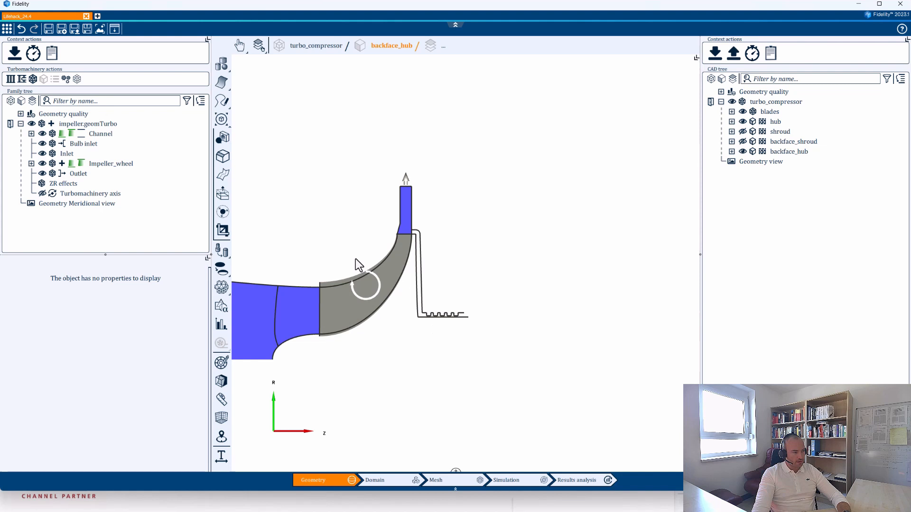
scroll(443, 303, up, 7)
middle_drag(432, 257, 493, 317)
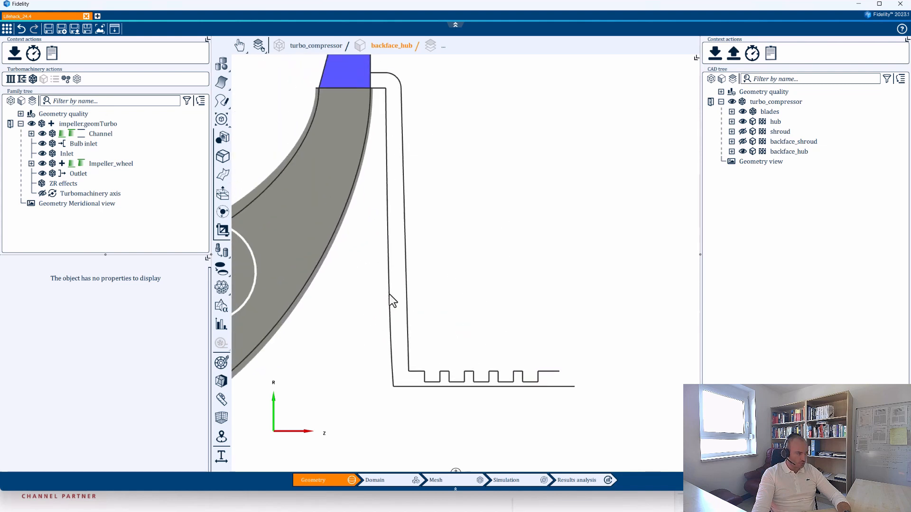
Step: Create a meridional curve in Channel that joins the open ends of the backface_shroud and backface_hub curves with a straight line
click(107, 126)
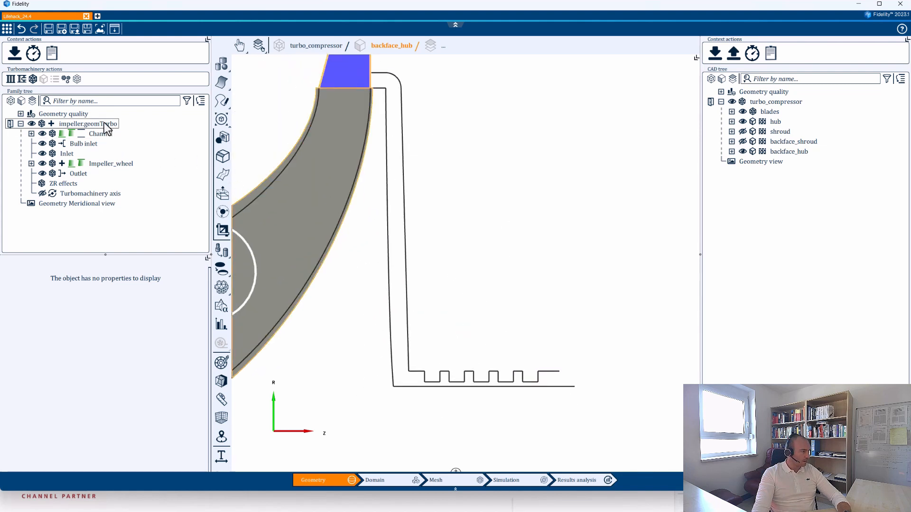
click(100, 133)
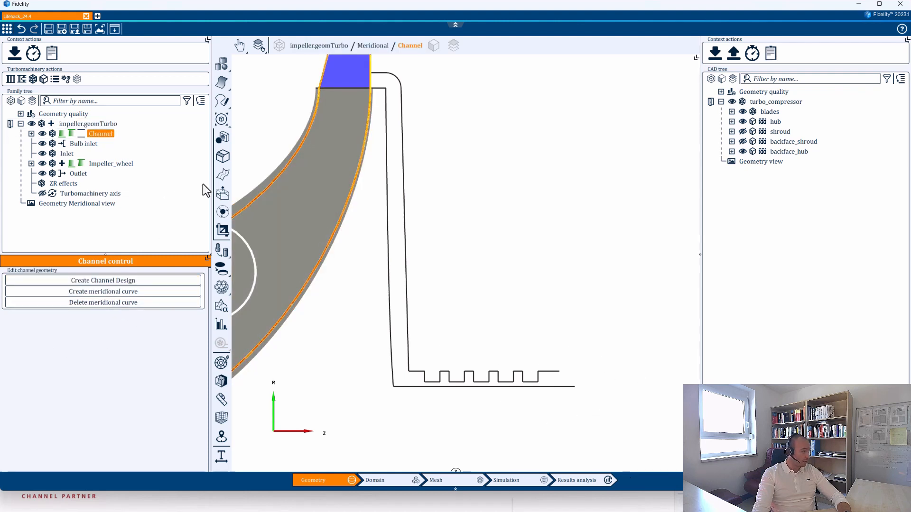
click(107, 293)
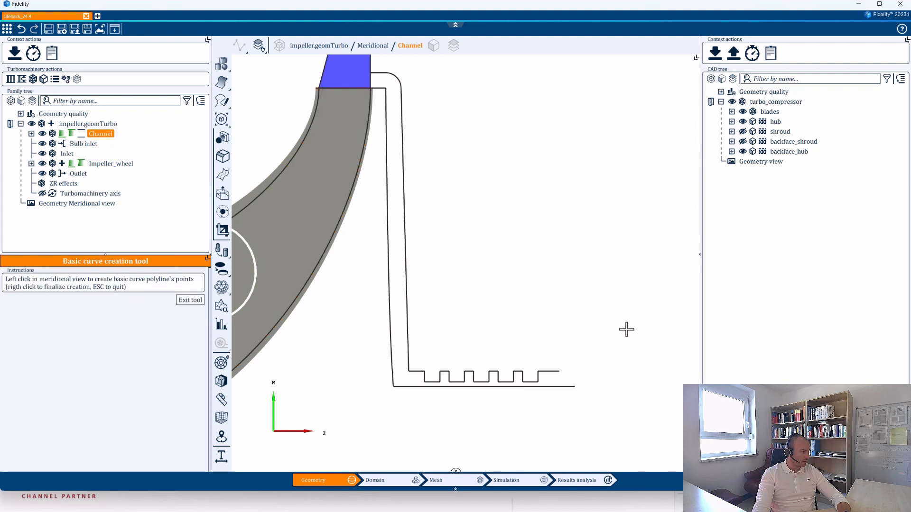
scroll(586, 368, up, 2)
scroll(565, 372, up, 2)
scroll(421, 264, up, 2)
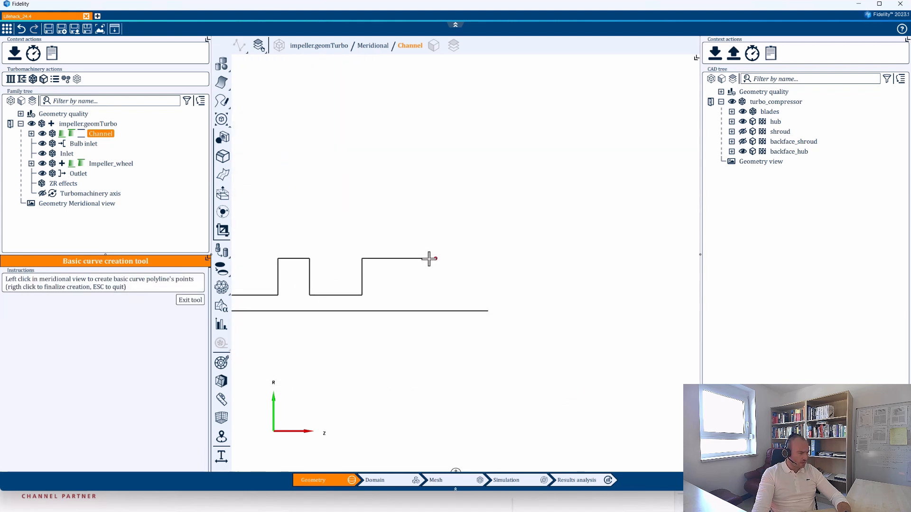
click(435, 259)
click(488, 310)
right_click(511, 405)
key(Escape)
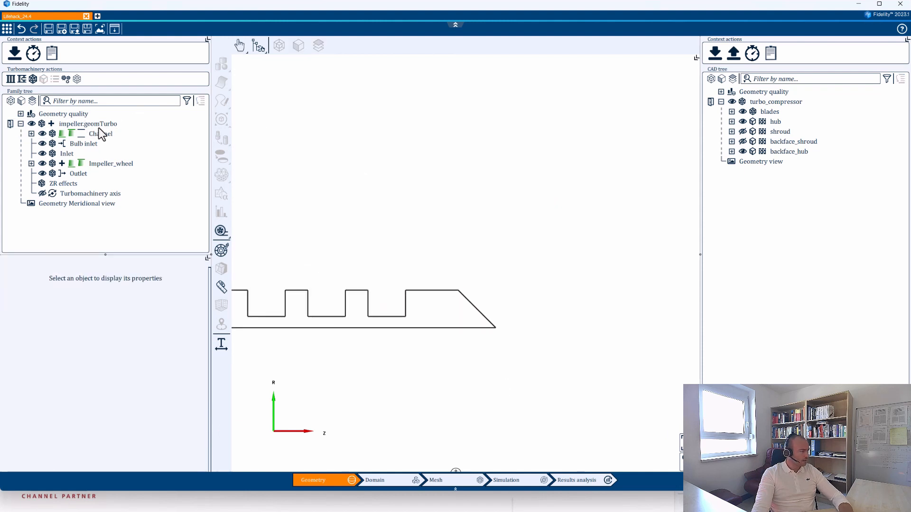
Step: Add a ZR effect with 1 channel connection to impeller.geomTurbo and expand ZR effects in the tree
click(87, 124)
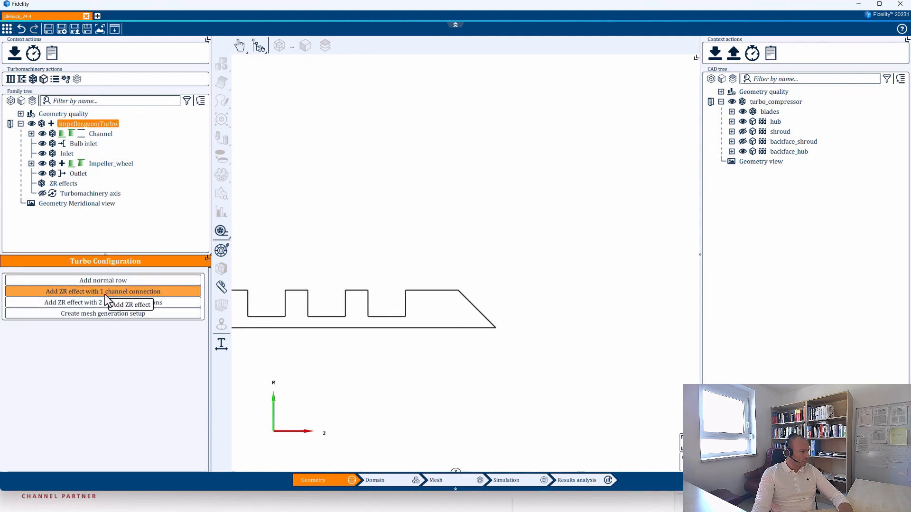
click(155, 293)
click(32, 183)
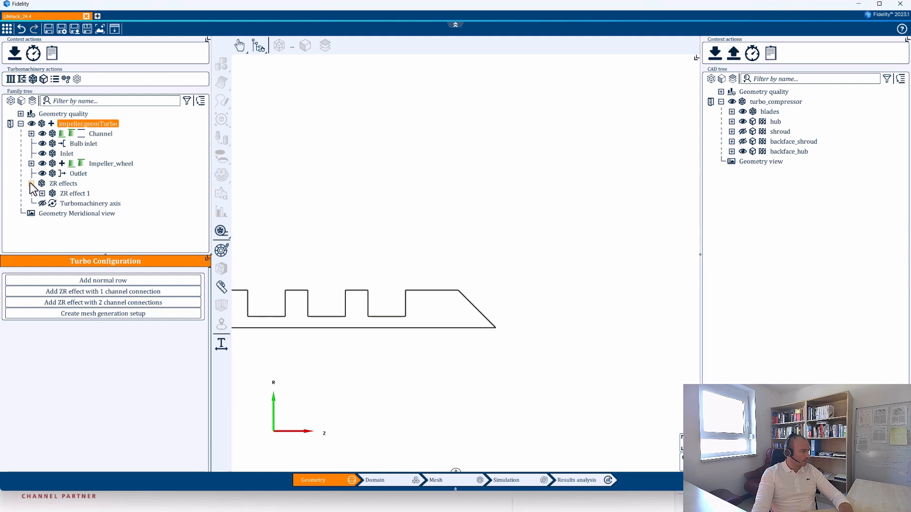
Step: Define the outer boundary of ZR effect 1 by identifying it from the backface cavity curves in the meridional view
click(75, 193)
click(77, 280)
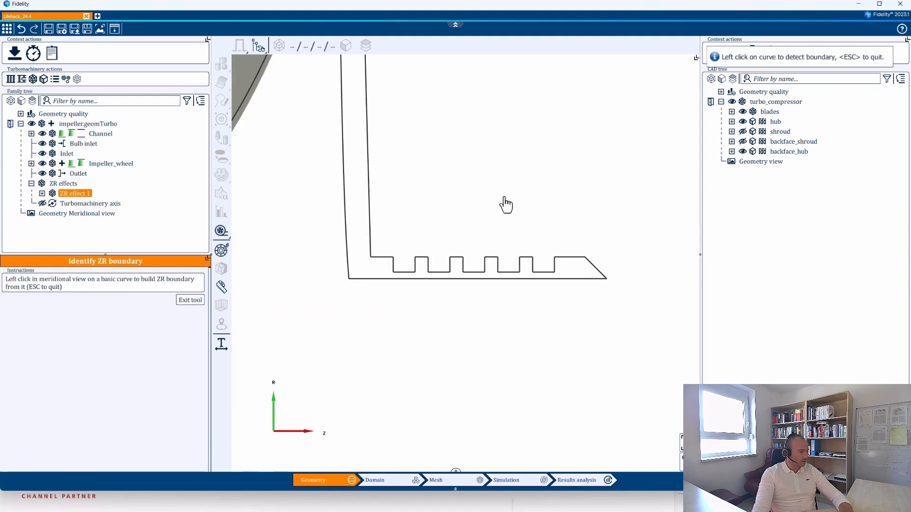
middle_drag(512, 190, 484, 227)
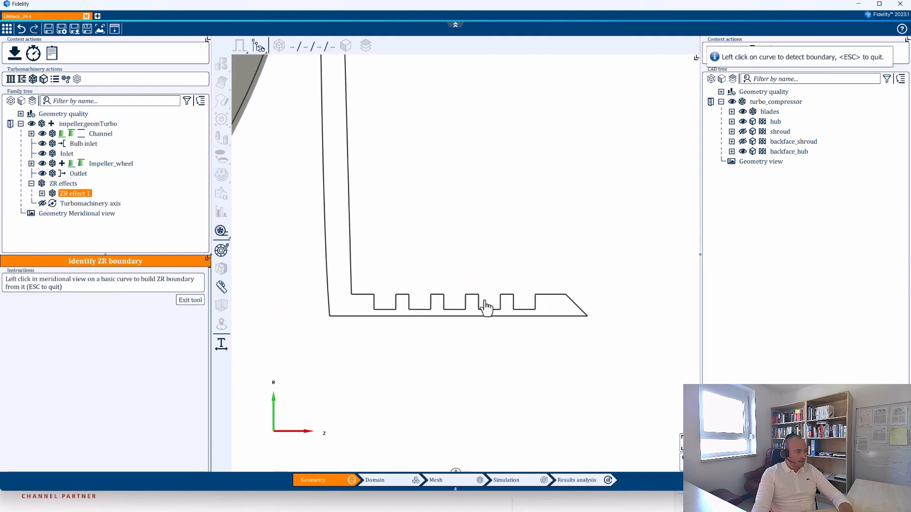
click(492, 324)
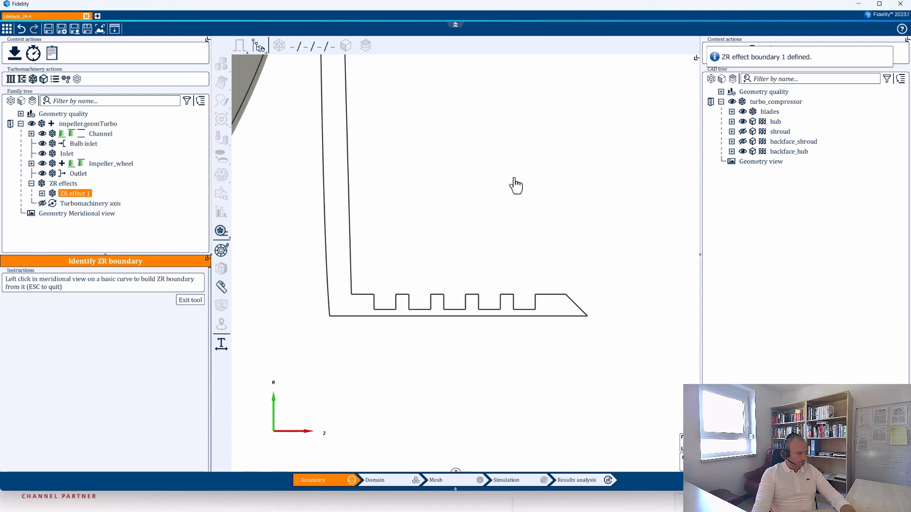
click(42, 193)
click(257, 48)
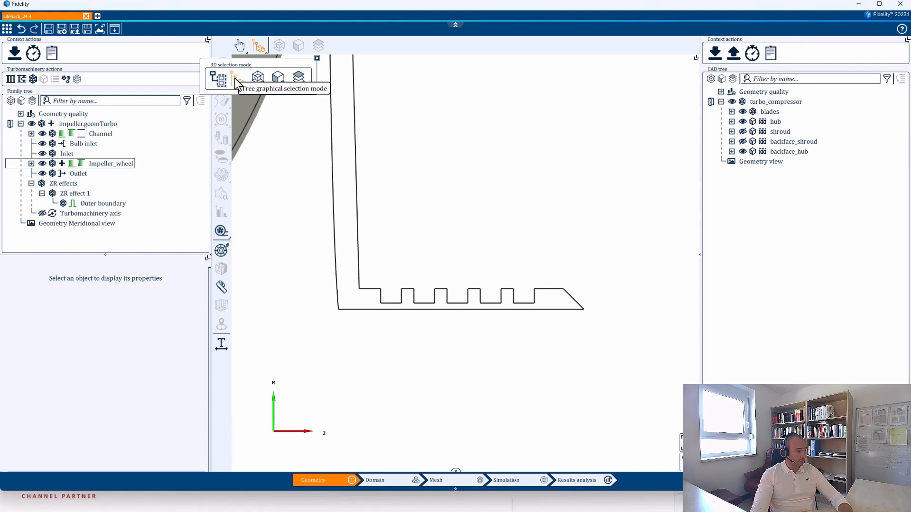
click(317, 58)
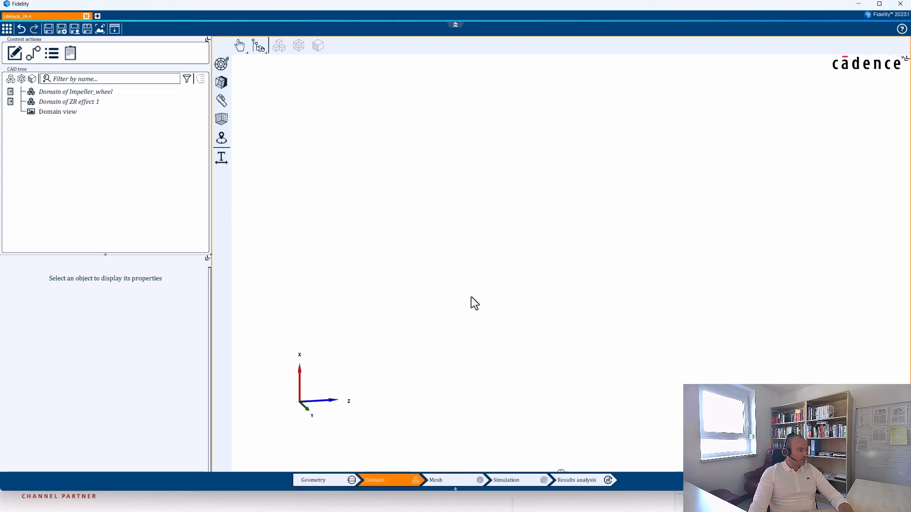
Step: Load Domain of ZR effect 1 and expand its tree down to the outer boundary to examine how the boundary is divided
click(10, 102)
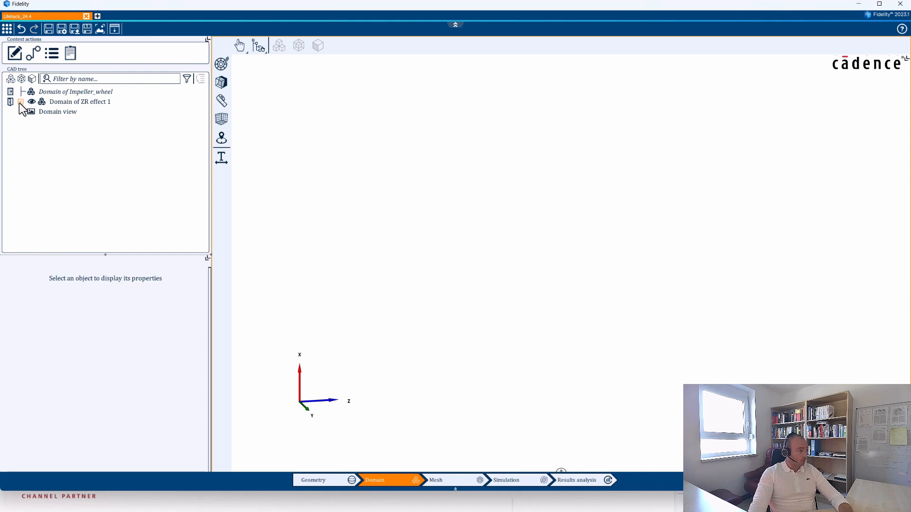
click(20, 102)
click(32, 121)
click(41, 132)
click(52, 141)
click(63, 151)
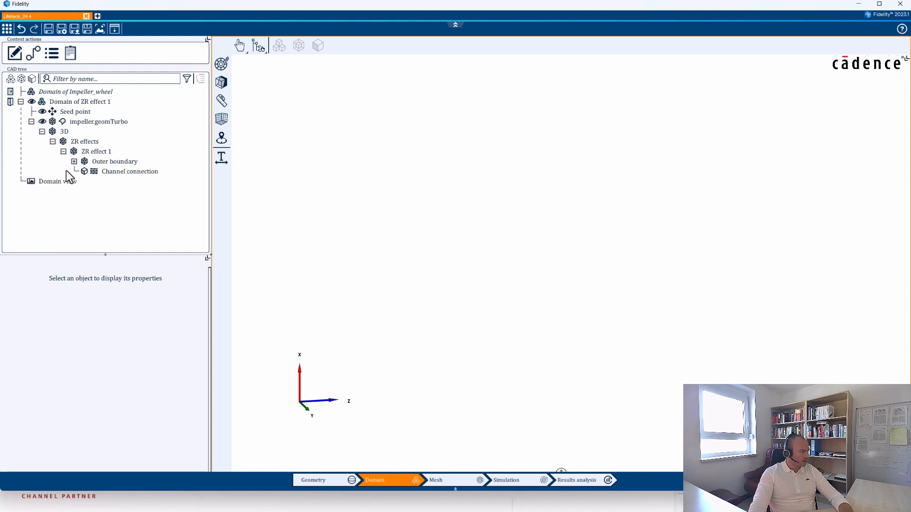
click(74, 161)
click(129, 172)
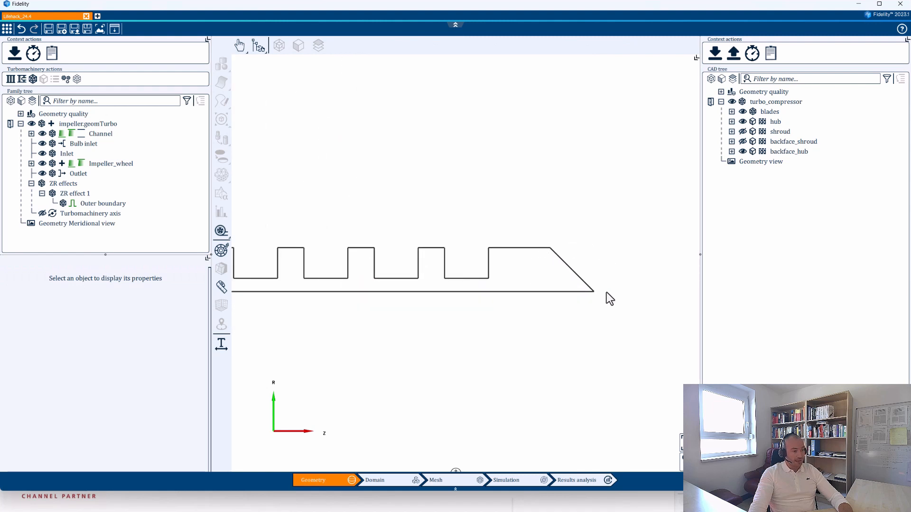
Step: Switch the 3D selection mode away from tree graphical selection, select the backface cavity curves, and show their control points
scroll(606, 292, up, 3)
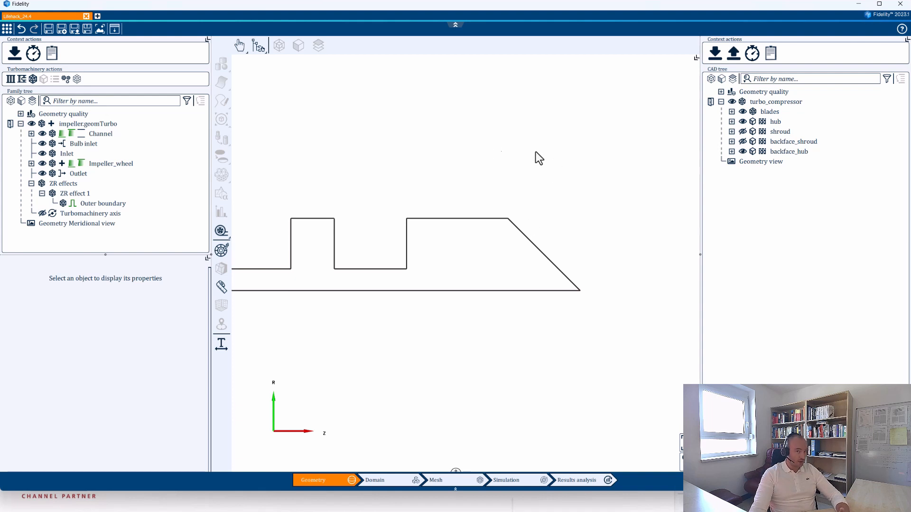
click(256, 46)
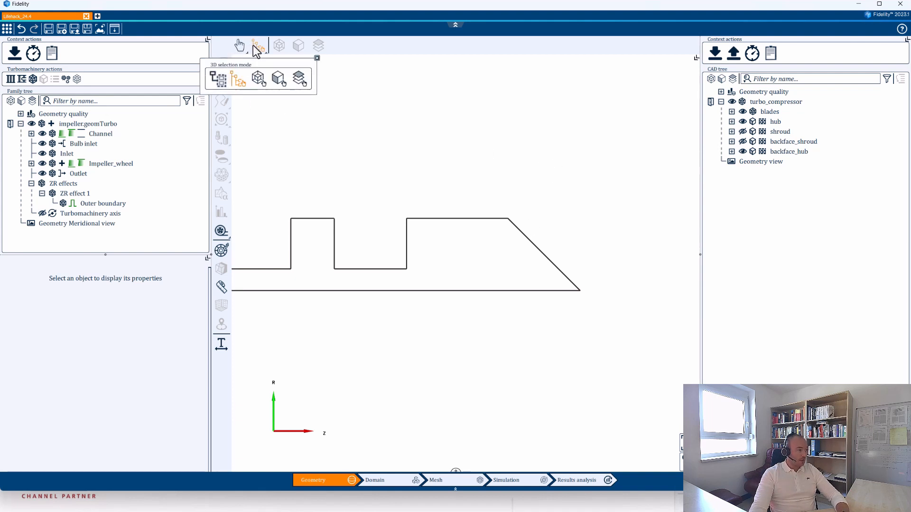
click(218, 81)
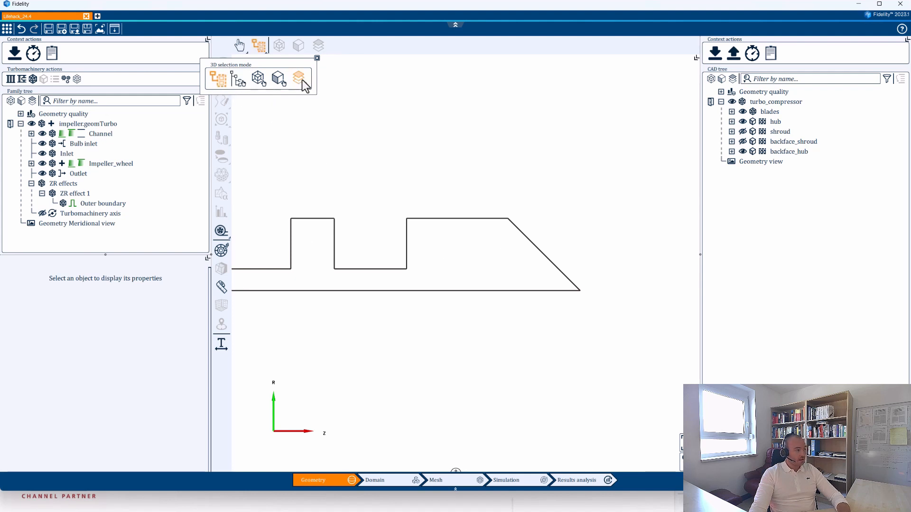
click(317, 58)
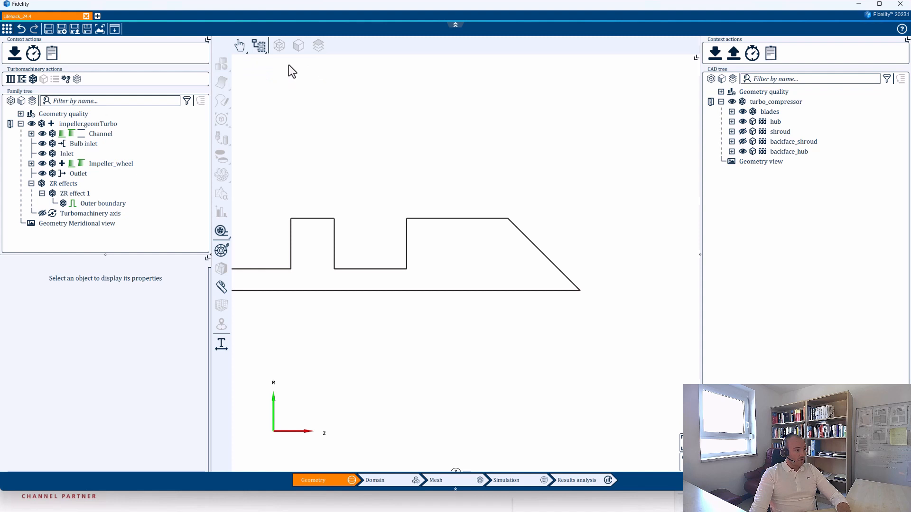
click(470, 221)
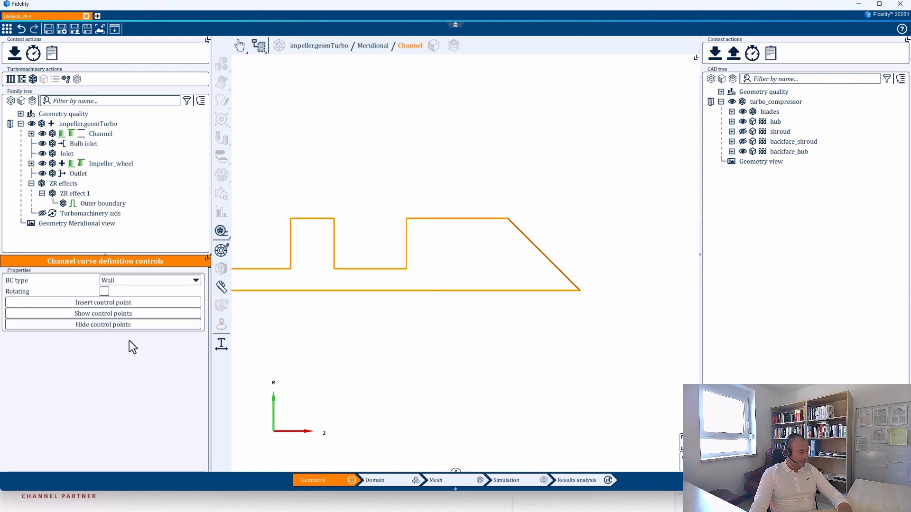
click(106, 312)
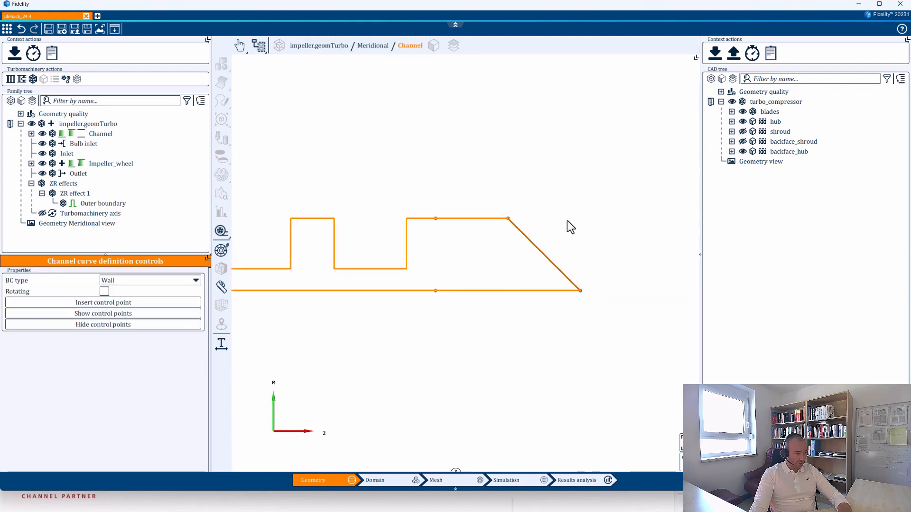
Step: Apply Boundary division at the control points on both ends of the sloped line closing the backface cavity
click(519, 237)
click(509, 218)
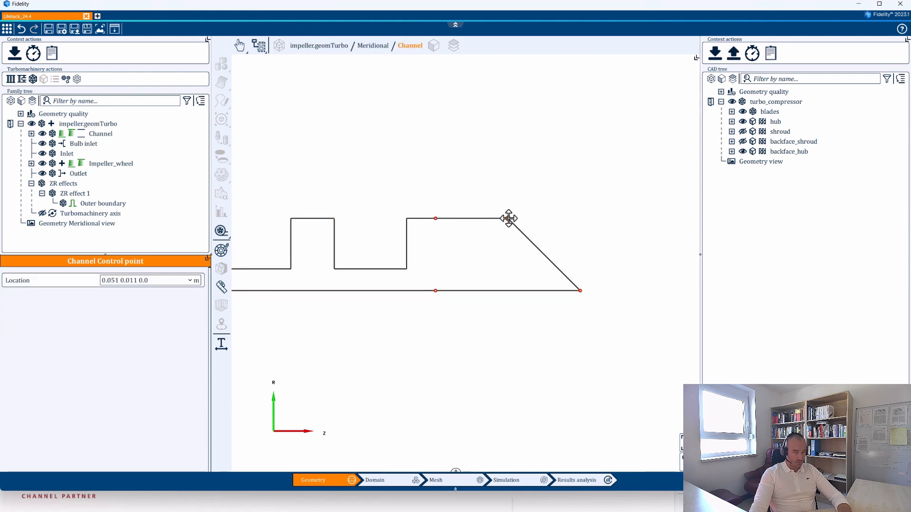
right_click(508, 218)
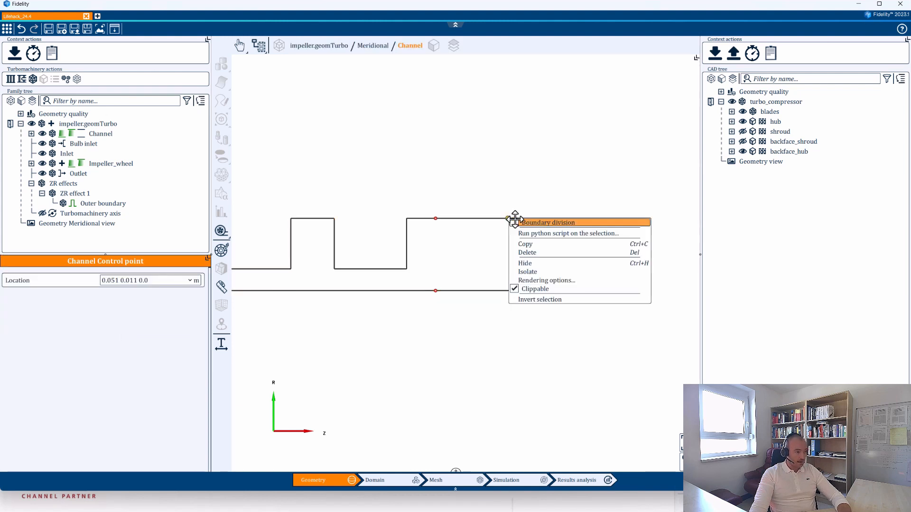
key(Escape)
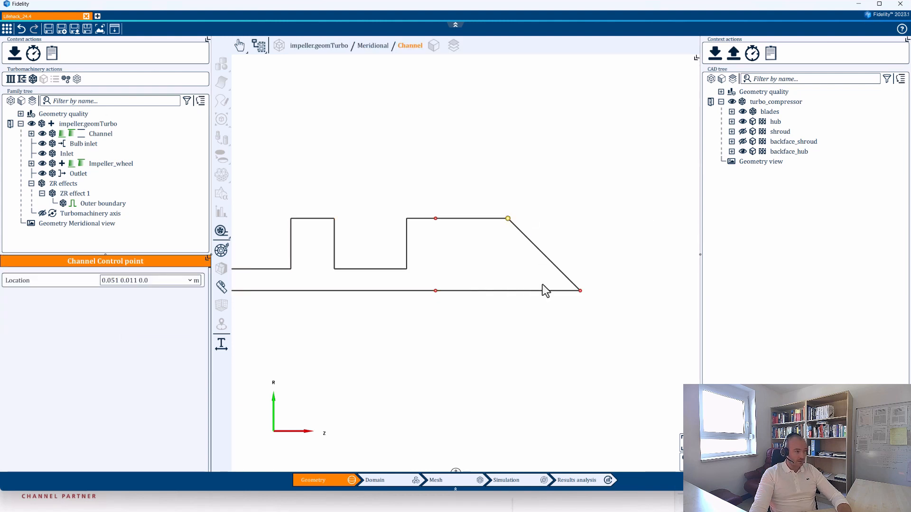
right_click(580, 290)
key(Escape)
click(603, 255)
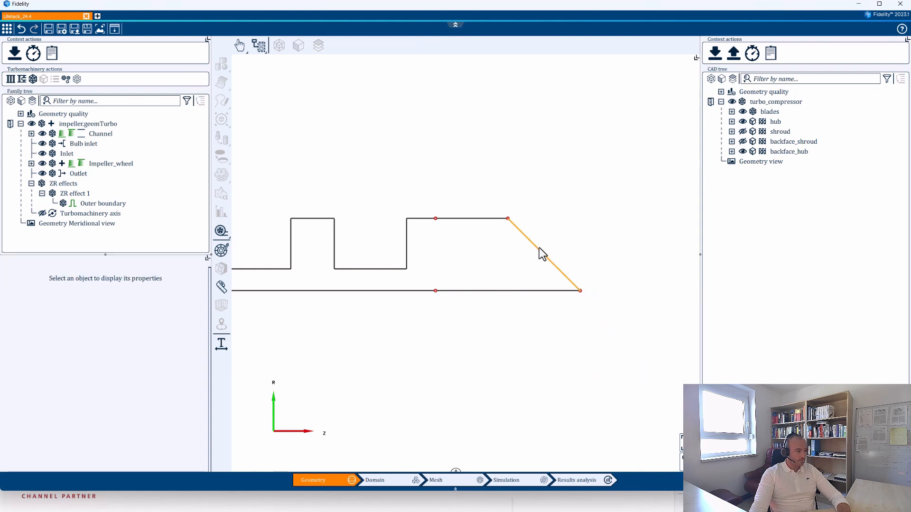
Step: Set the BC type of the sloped closing segment of the backface cavity to Outlet
click(539, 255)
click(121, 283)
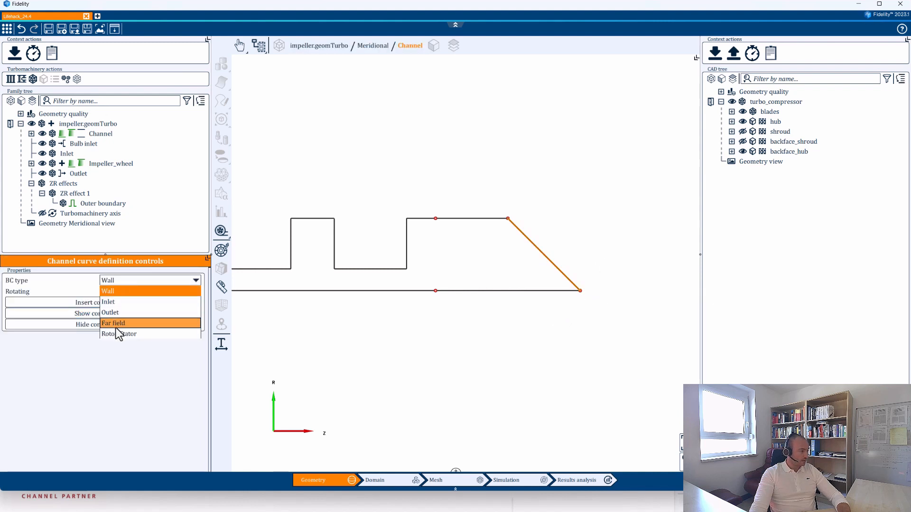
click(117, 313)
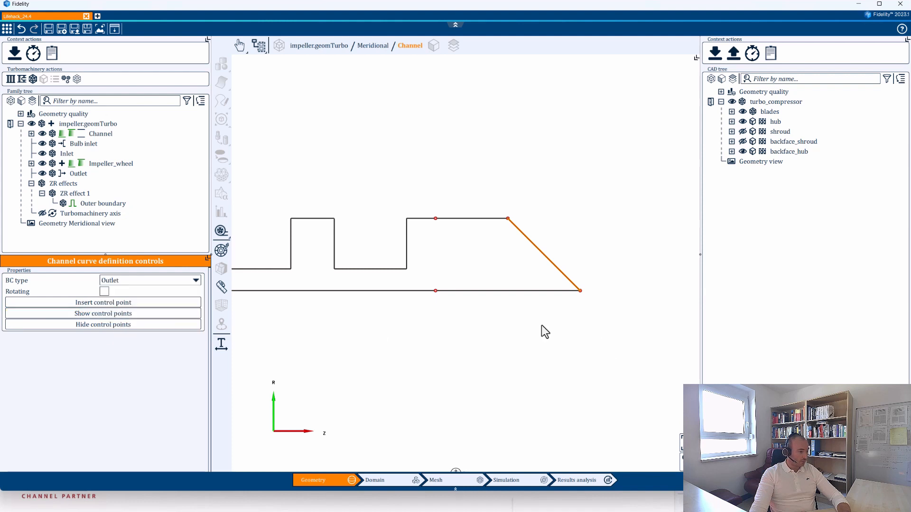
click(599, 241)
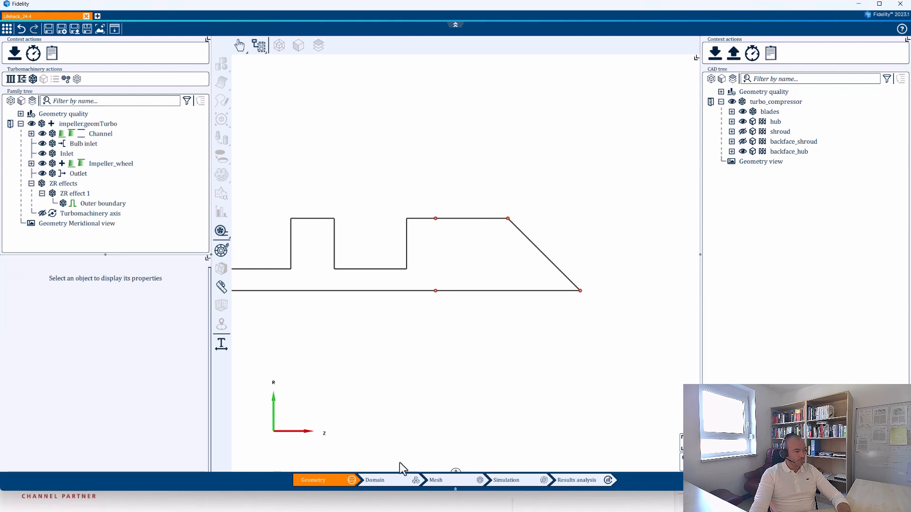
Step: Check the boundary conditions of Boundary 1 and Boundary 3 in Domain of ZR effect 1, and return to the geometry
click(387, 481)
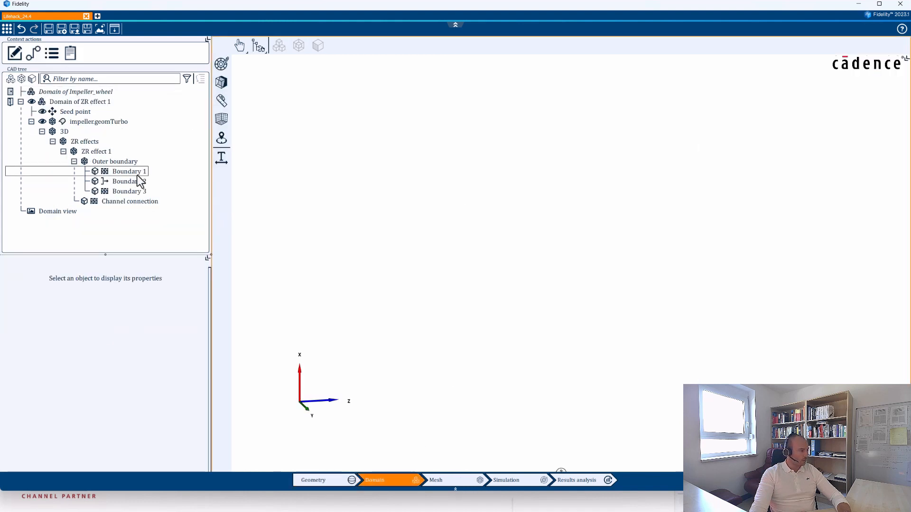
click(131, 171)
click(129, 191)
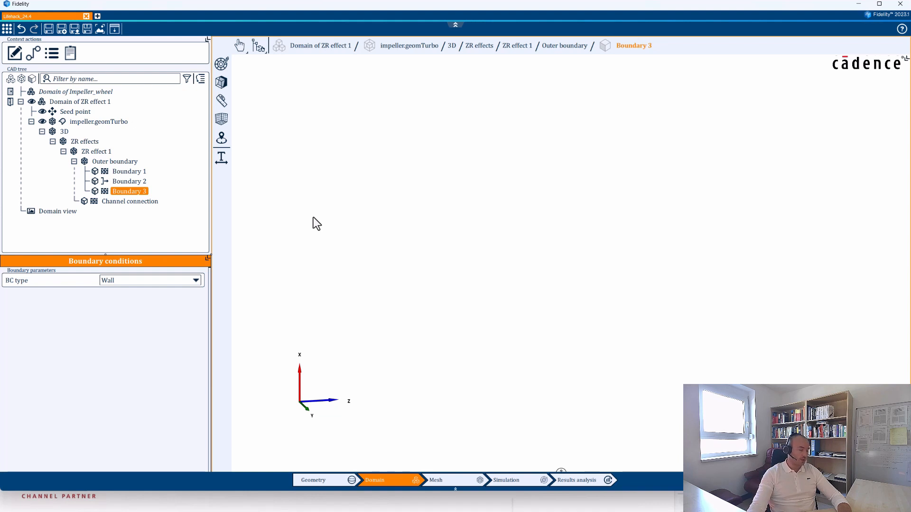
click(329, 480)
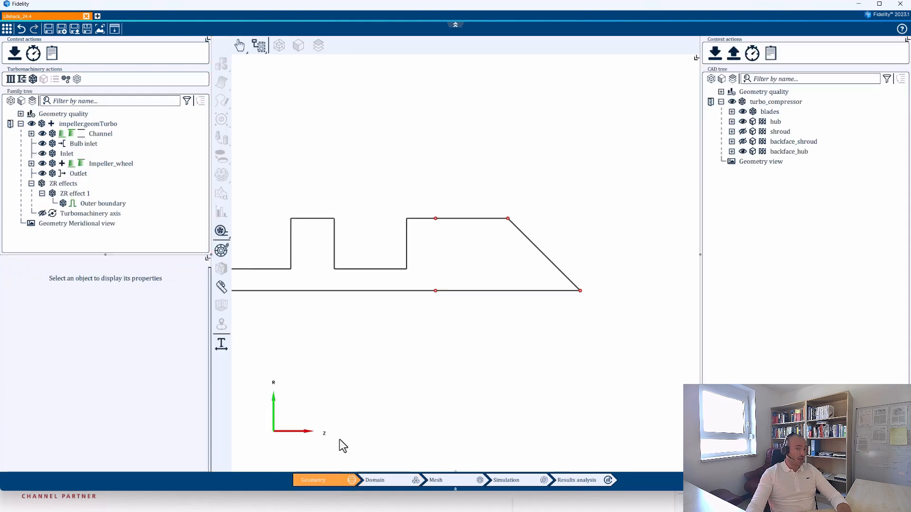
click(259, 46)
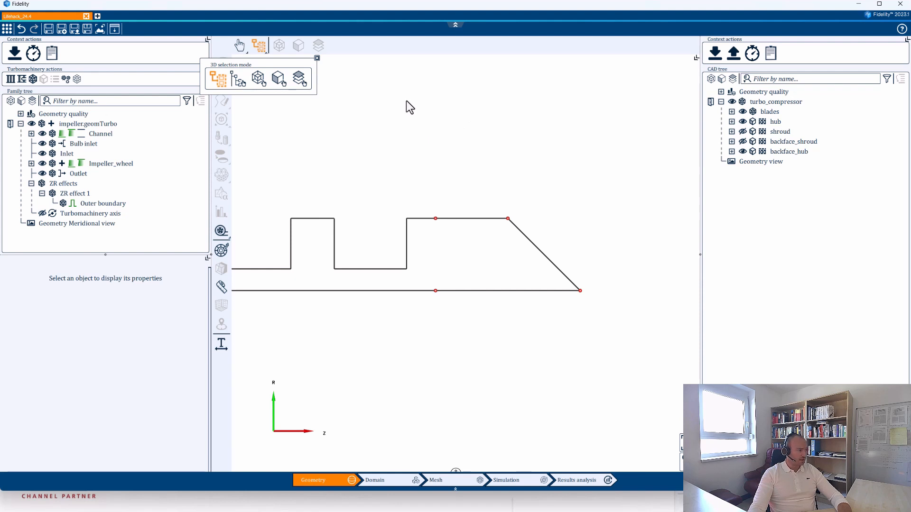
click(317, 58)
scroll(442, 128, down, 1)
scroll(442, 128, down, 1)
middle_drag(446, 112, 448, 151)
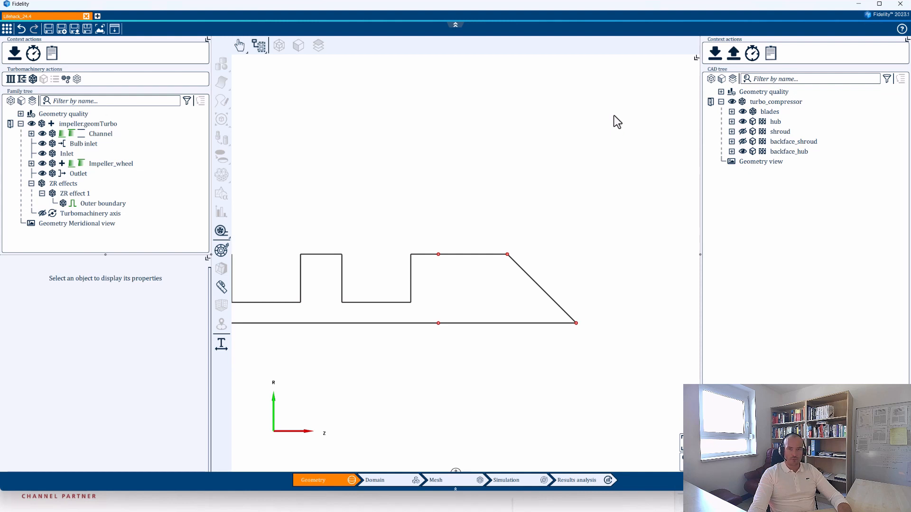
scroll(604, 130, down, 1)
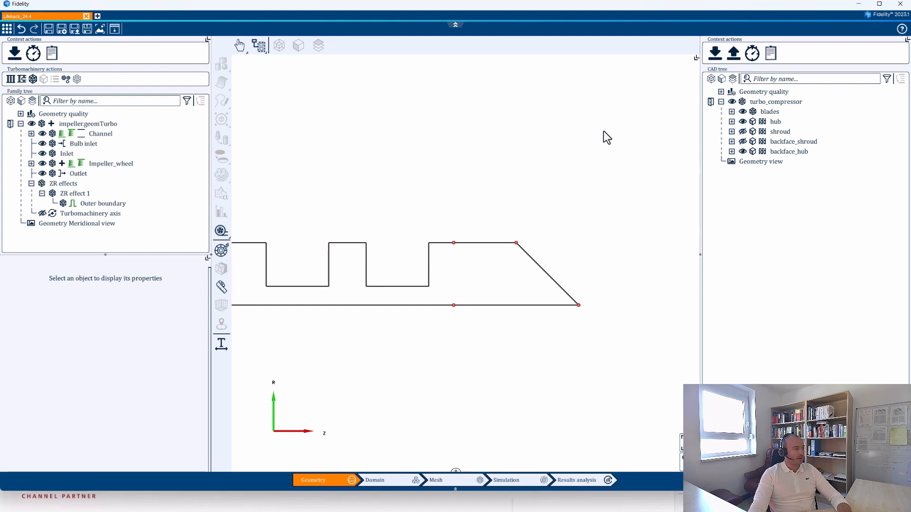
scroll(604, 131, down, 1)
middle_drag(596, 140, 563, 186)
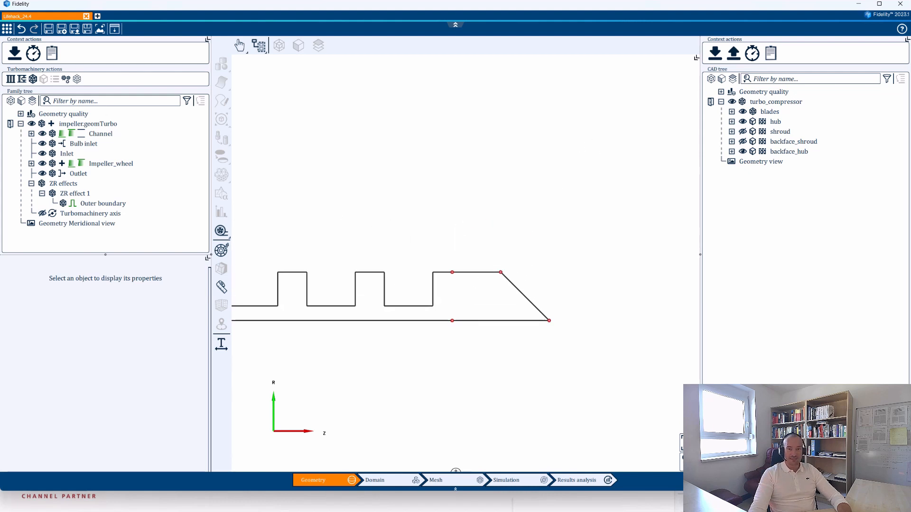